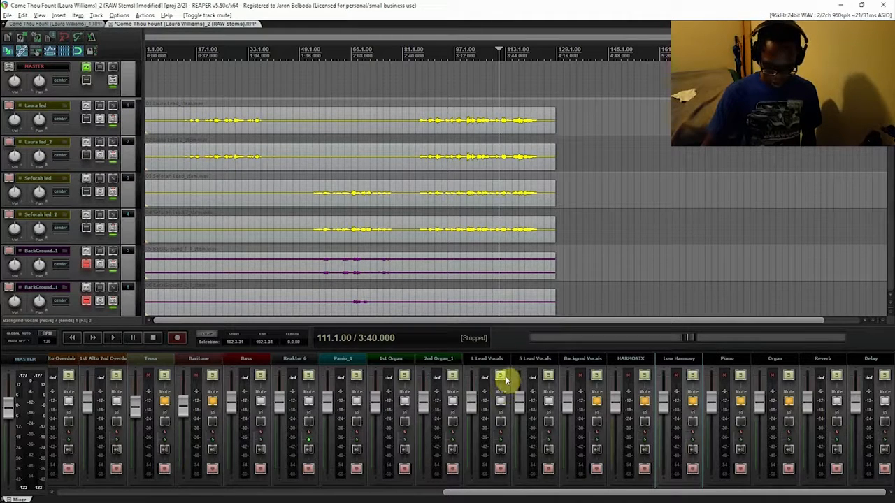
- Solo the L Lead Vocals bus, audition it from bar 15, and save the project
click(502, 377)
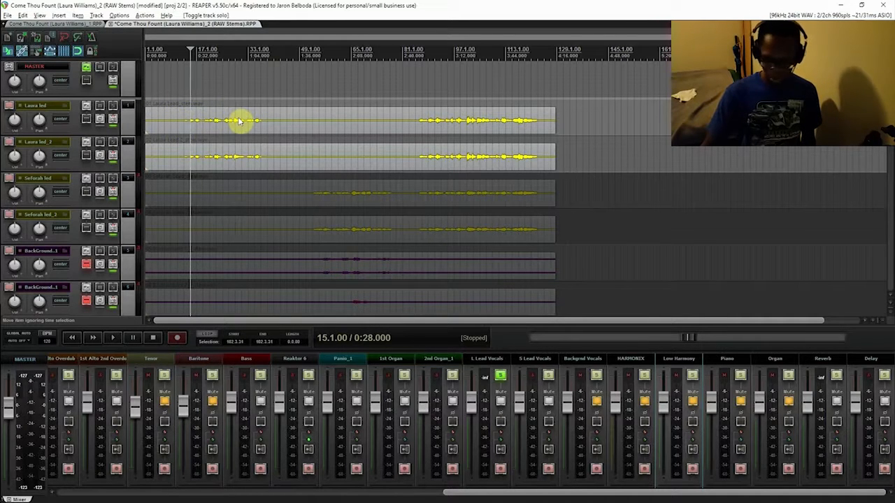
key(space)
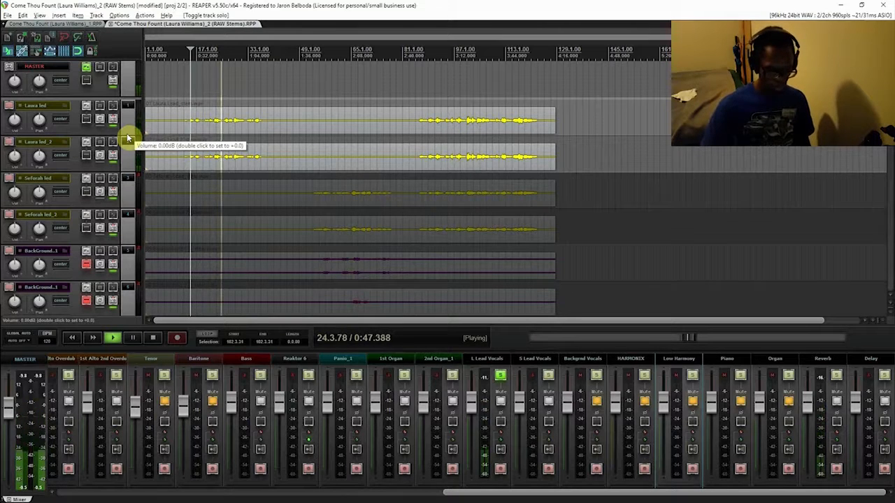
key(space)
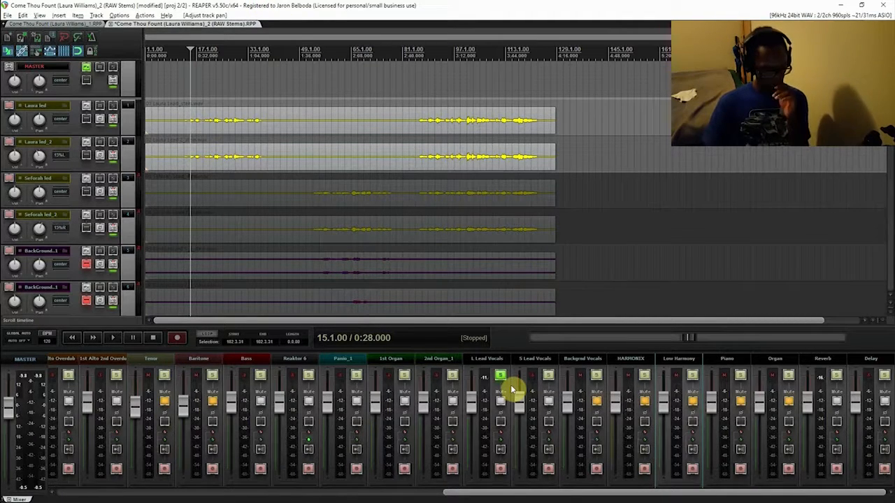
key(ctrl+s)
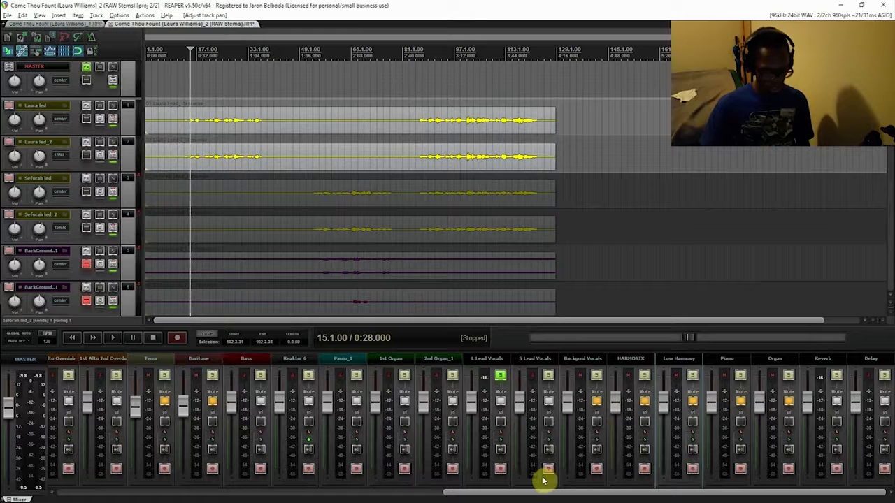
- Open the FX chain of the L Lead Vocals bus and examine the ReaEQ and Roth-AIR settings, closing the floating compressor window
click(487, 362)
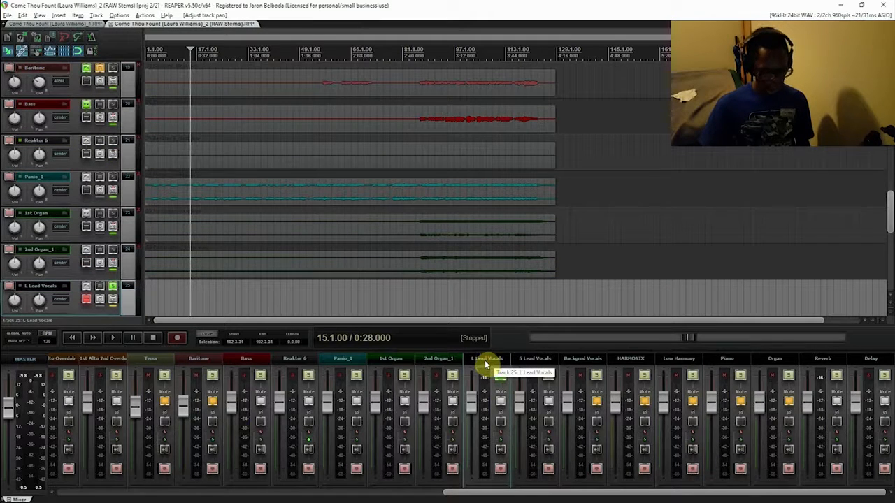
drag(889, 203, 888, 66)
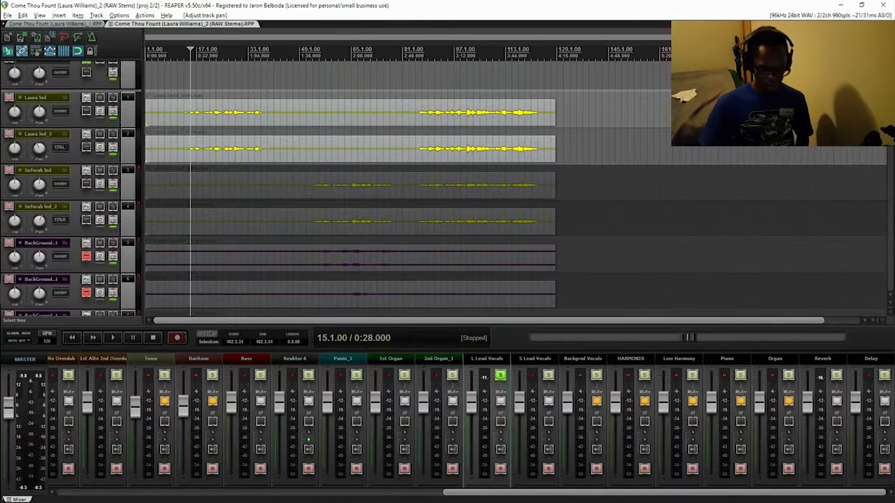
click(489, 360)
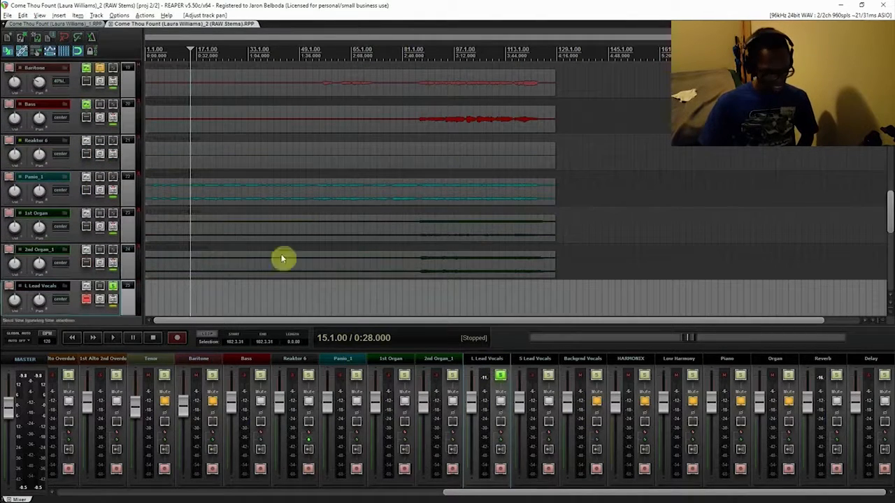
click(88, 290)
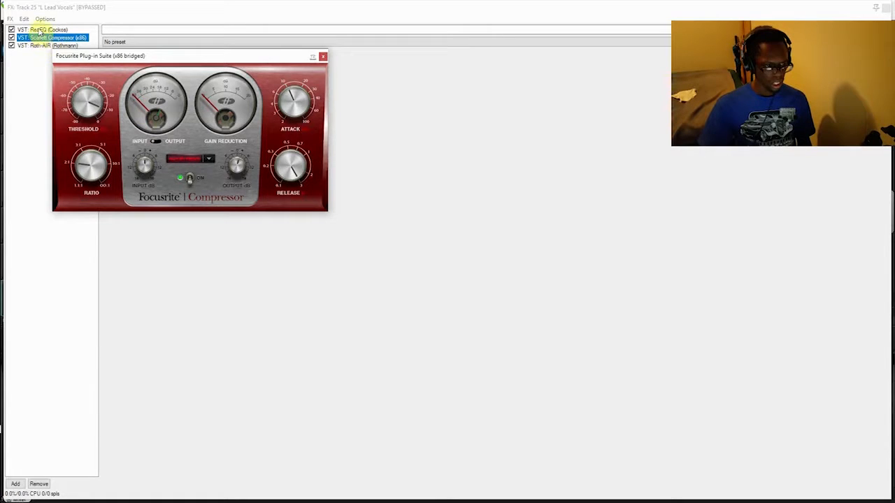
click(40, 30)
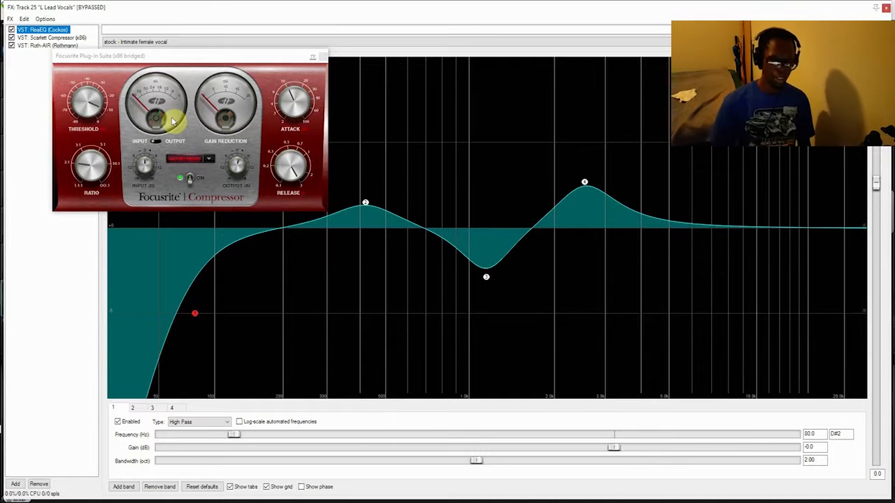
click(43, 45)
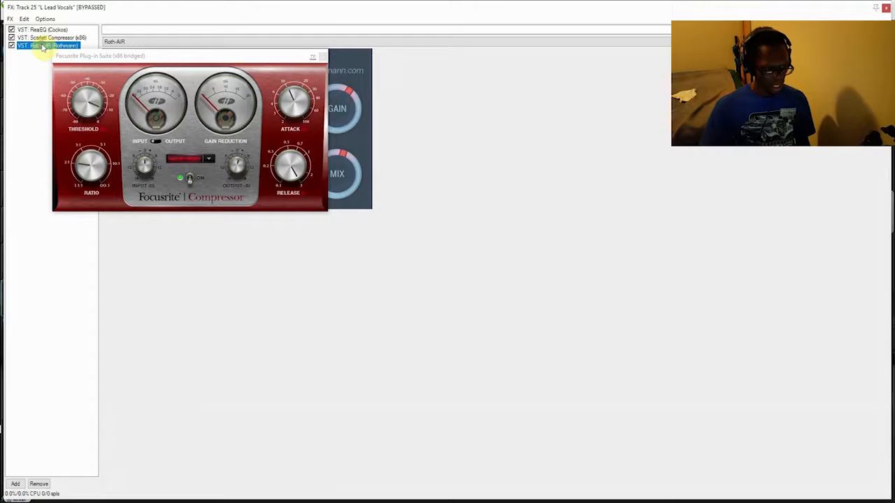
click(322, 59)
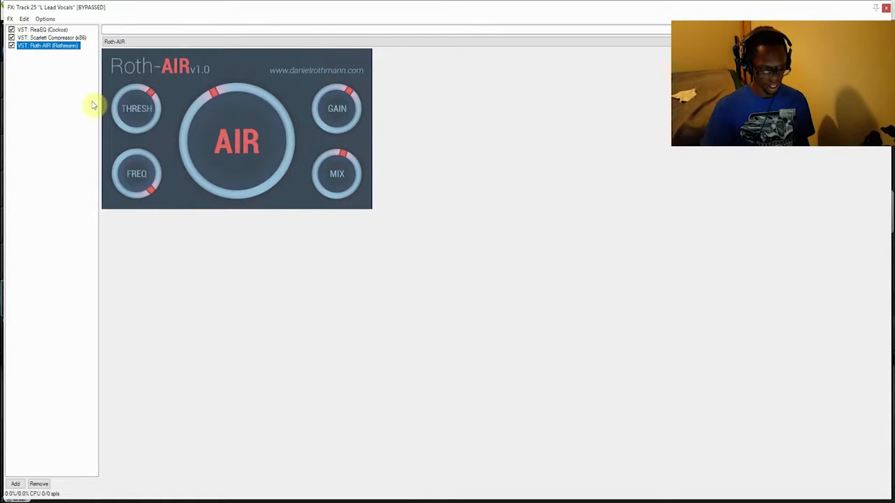
- Shrink and reposition the FX window to uncover the track controls, and enable the effects on the L Lead Vocals bus
drag(188, 8, 245, 120)
drag(69, 112, 505, 187)
drag(608, 194, 425, 77)
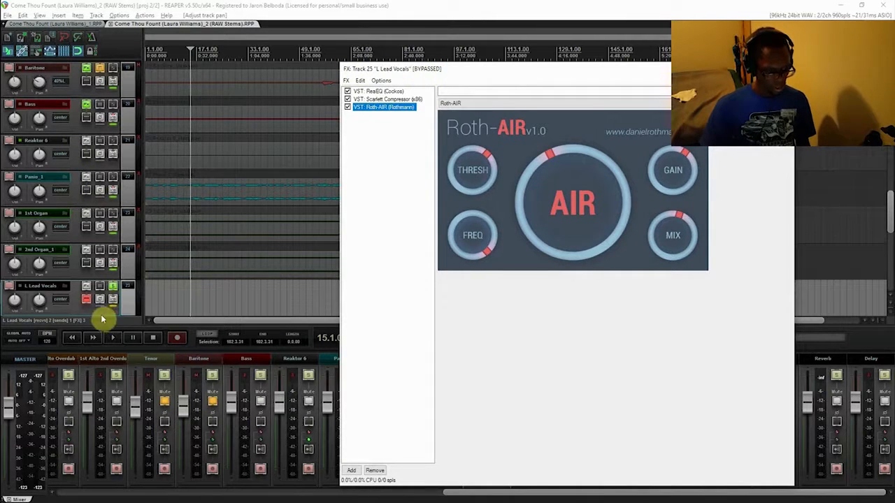
click(85, 302)
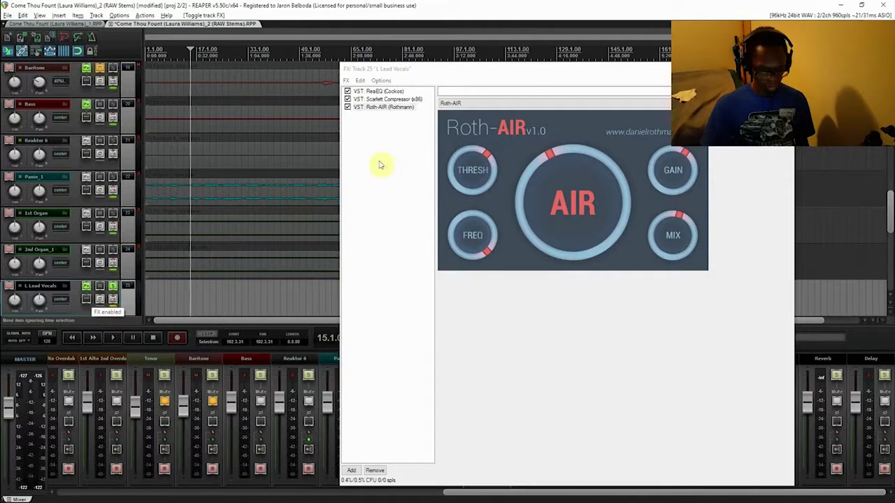
- Compare the L Lead Vocals bus with ReaEQ, Scarlett Compressor and Roth-AIR bypassed and re-enabled during playback, and close the FX chain
click(348, 99)
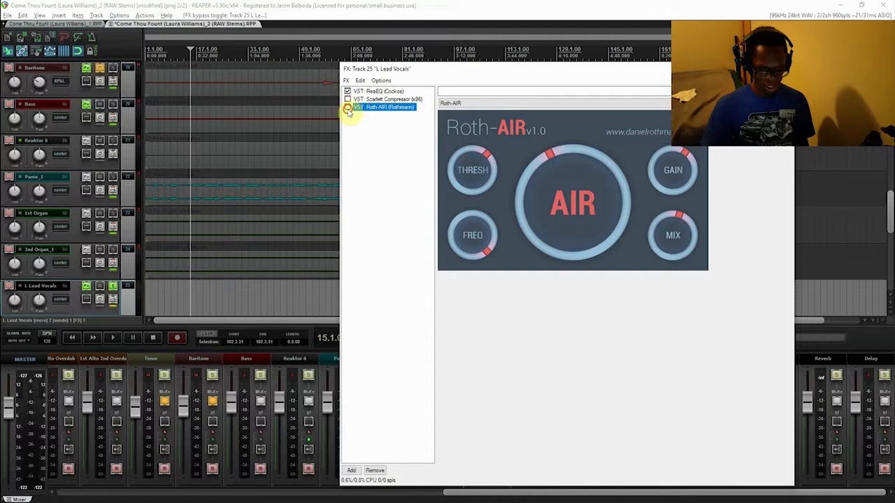
key(space)
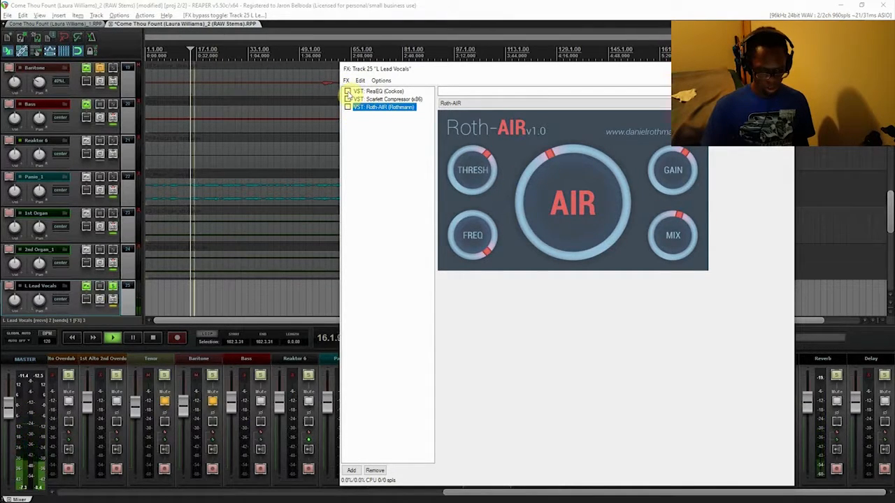
click(347, 91)
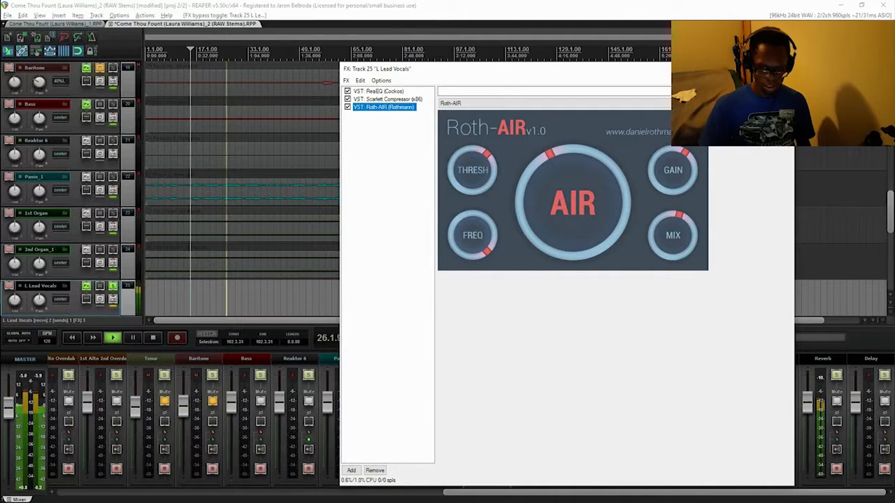
click(783, 69)
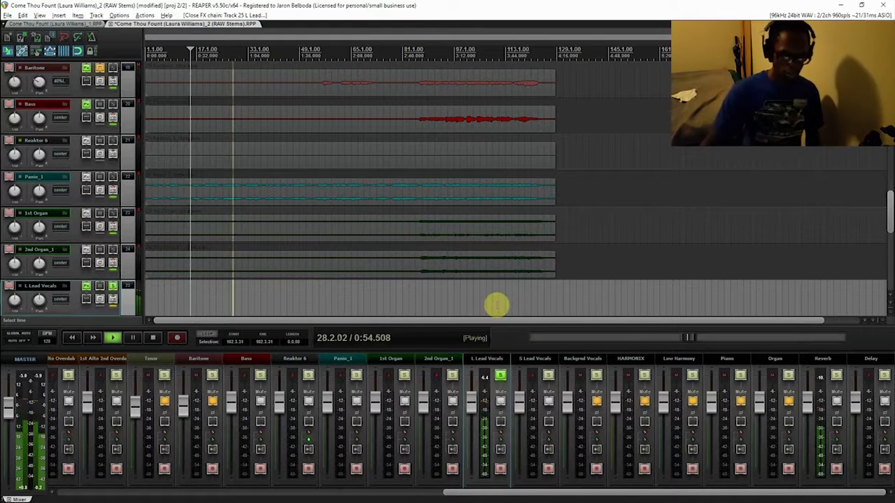
key(space)
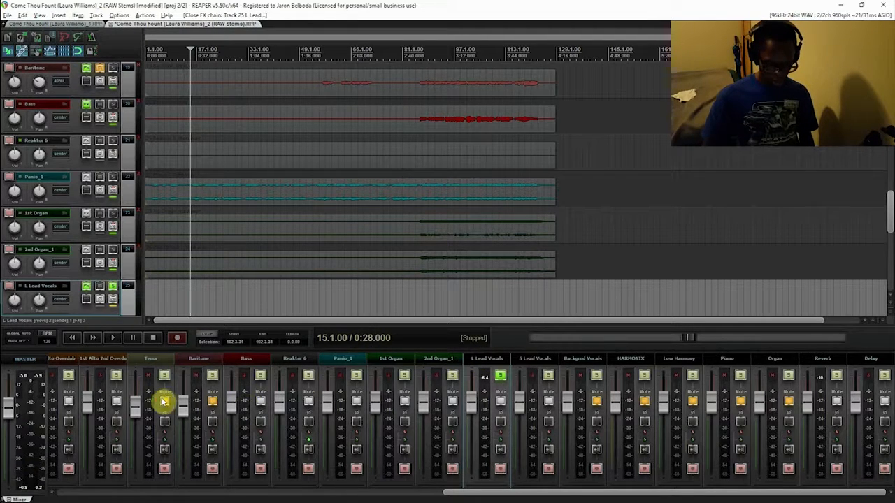
- Check the Scarlett Compressor in the master track's FX chain, close the chain, and save the project
scroll(889, 219, down, 5)
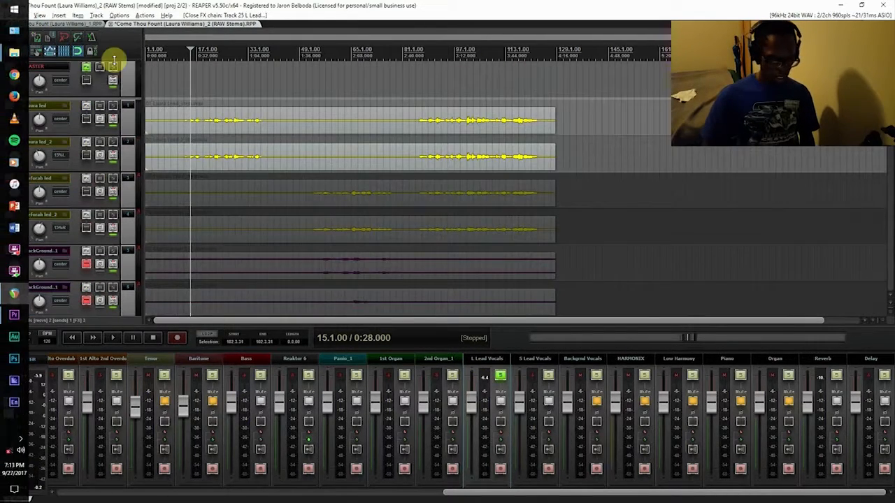
click(89, 70)
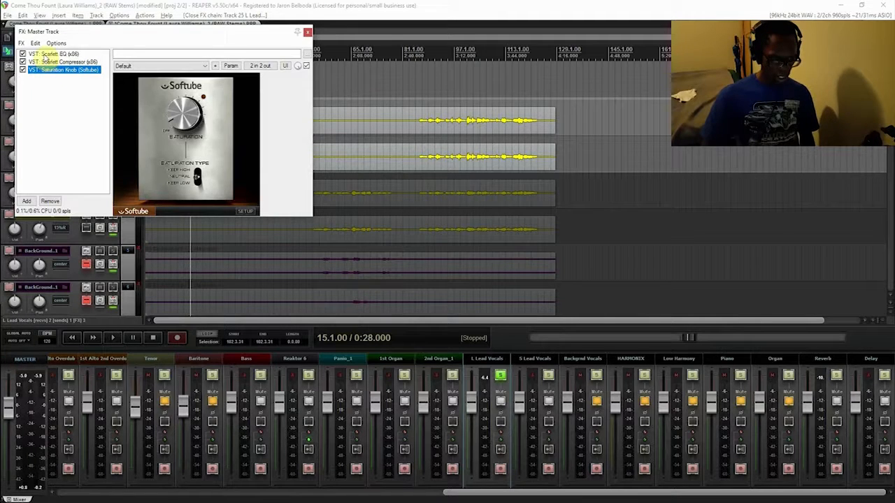
click(55, 61)
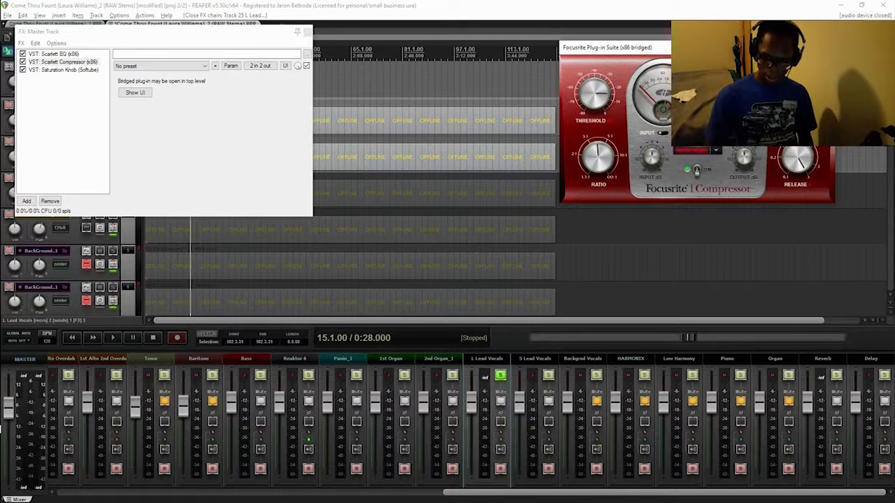
click(308, 32)
key(ctrl+s)
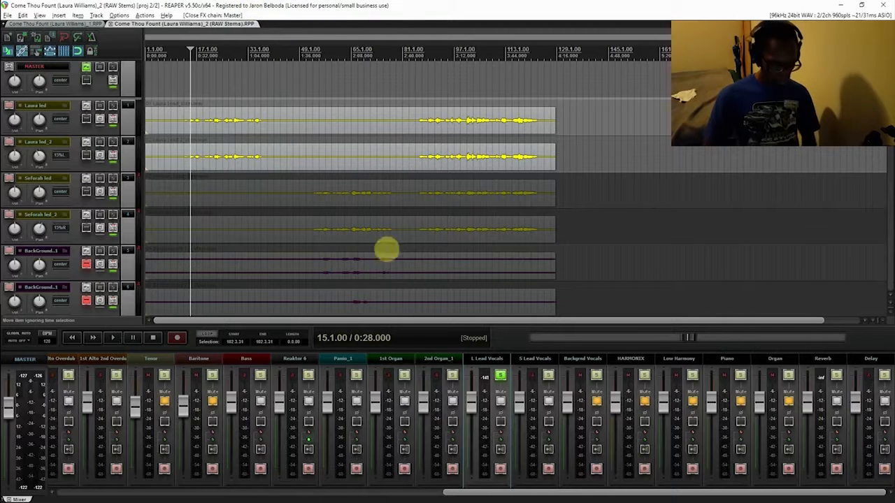
- Unmute the Piano bus and unsolo L Lead Vocals while playing from bar 15, and save the project
key(space)
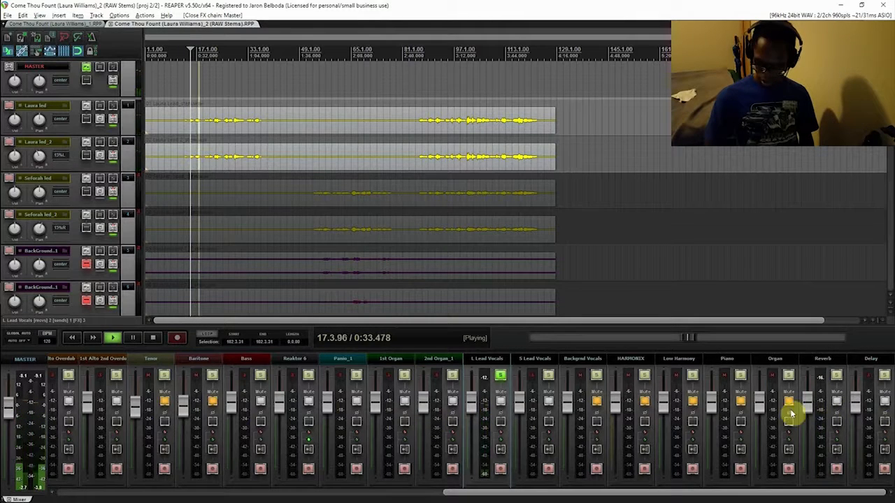
click(741, 402)
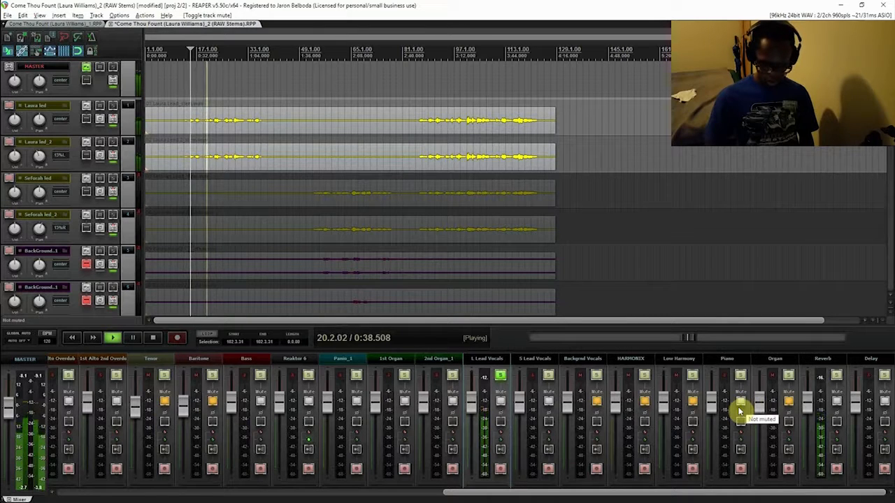
click(502, 377)
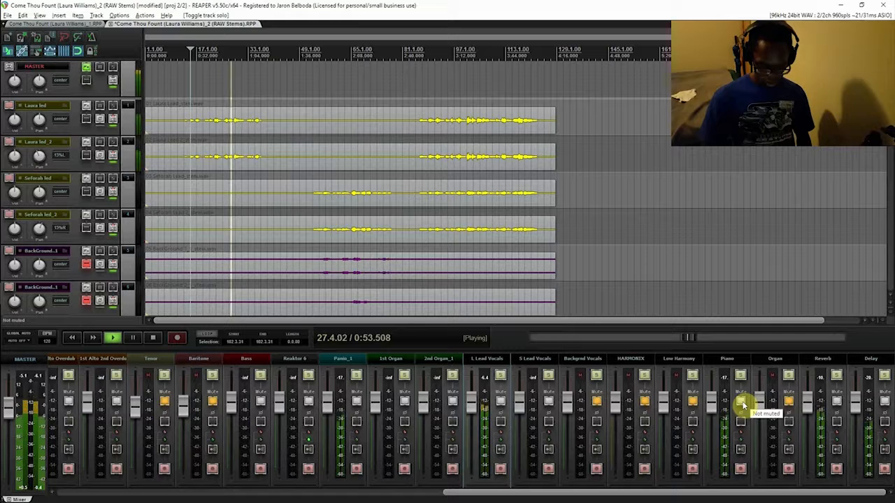
key(space)
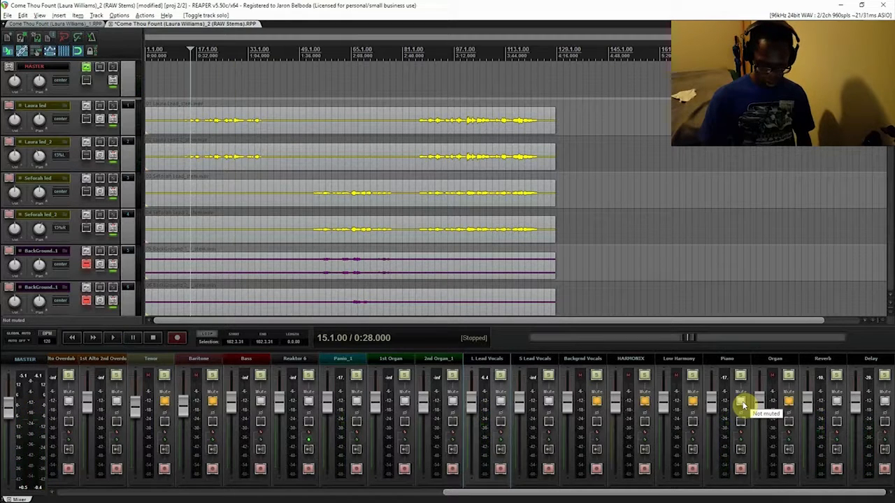
key(ctrl+s)
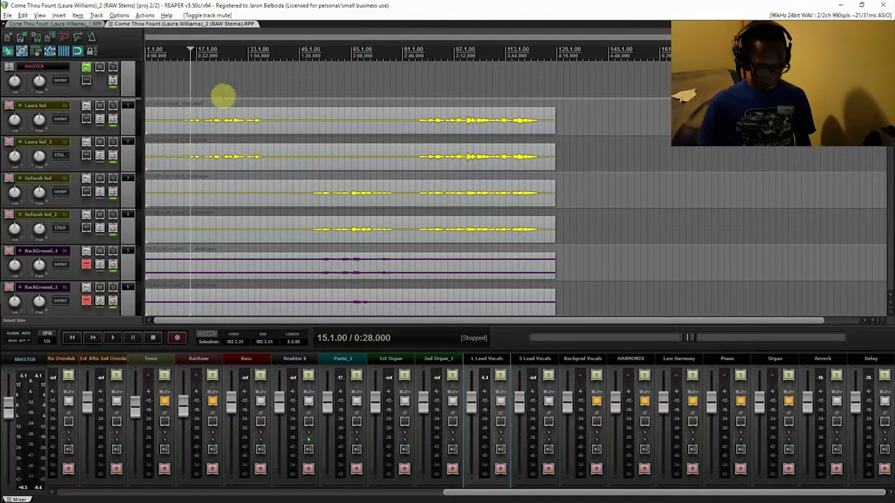
- Mute the L Lead Vocals bus and audition the S Lead Vocals bus from bar 53 with its effects disabled
click(312, 92)
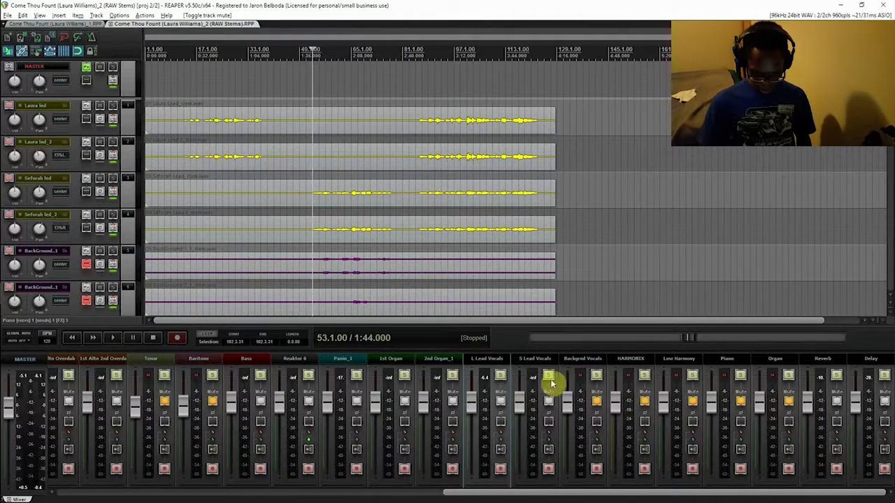
click(500, 402)
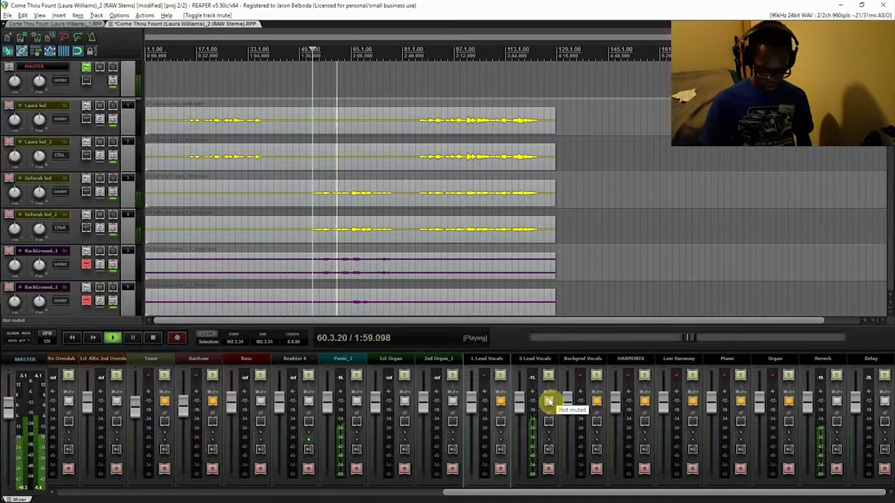
click(530, 361)
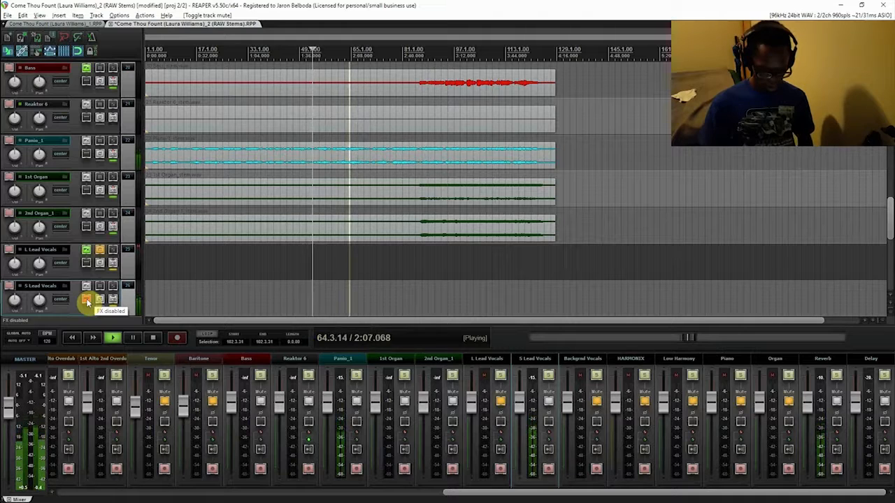
key(space)
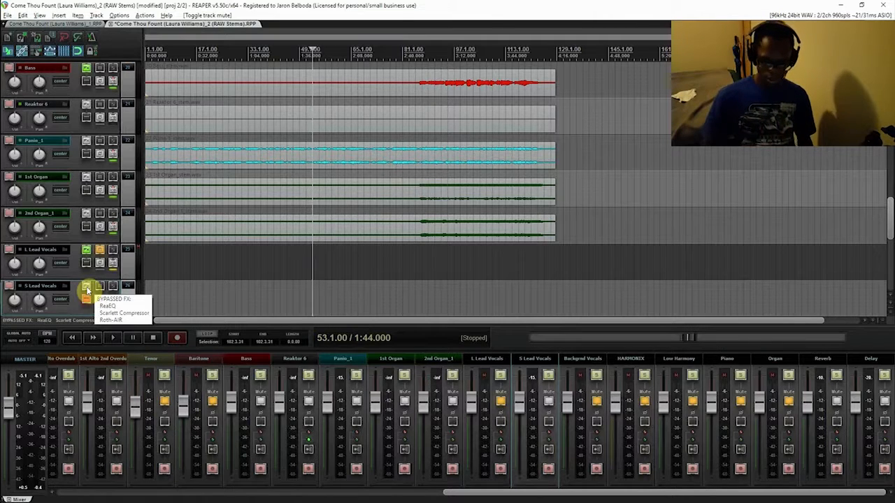
key(space)
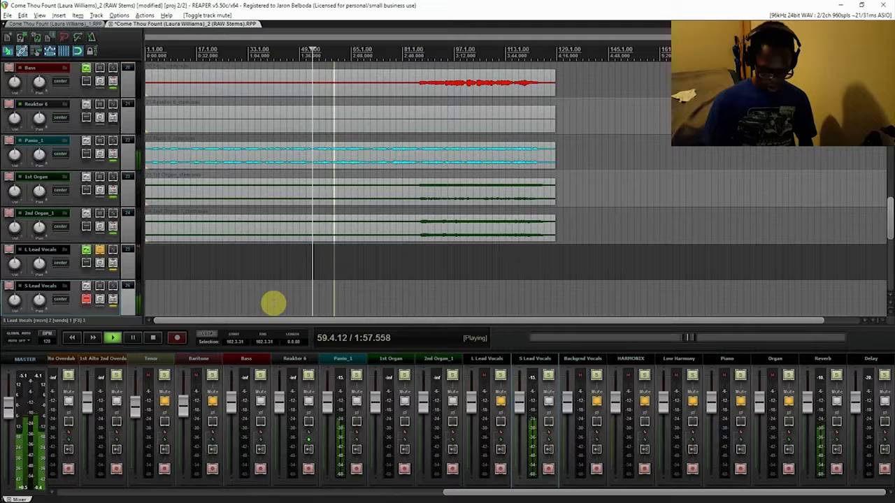
key(space)
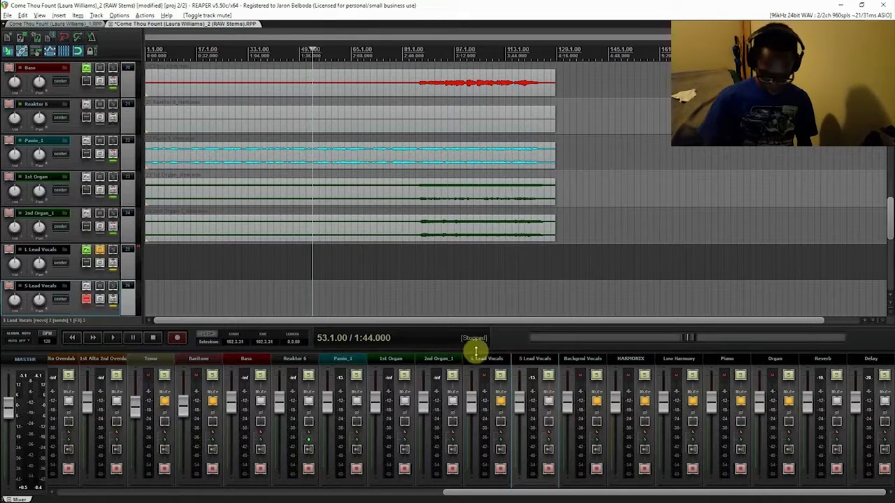
- Open the FX chain of the S Lead Vocals bus and re-enable the bus's effects
click(86, 287)
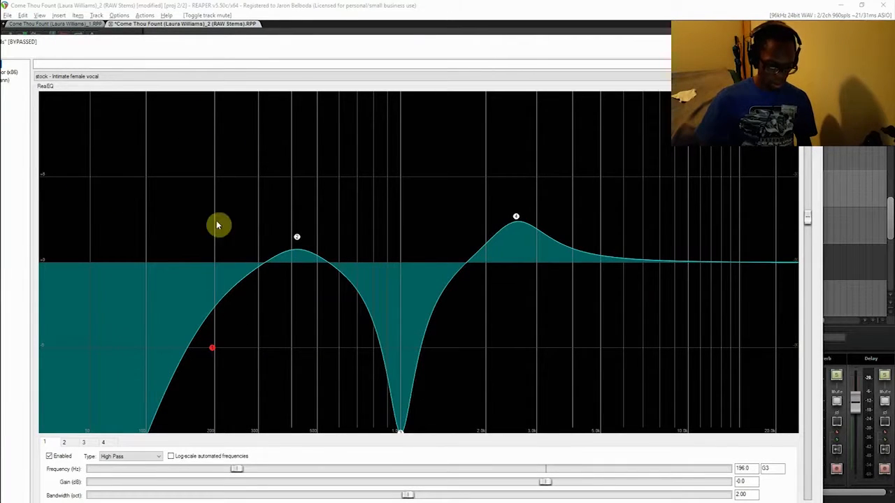
drag(244, 44, 473, 44)
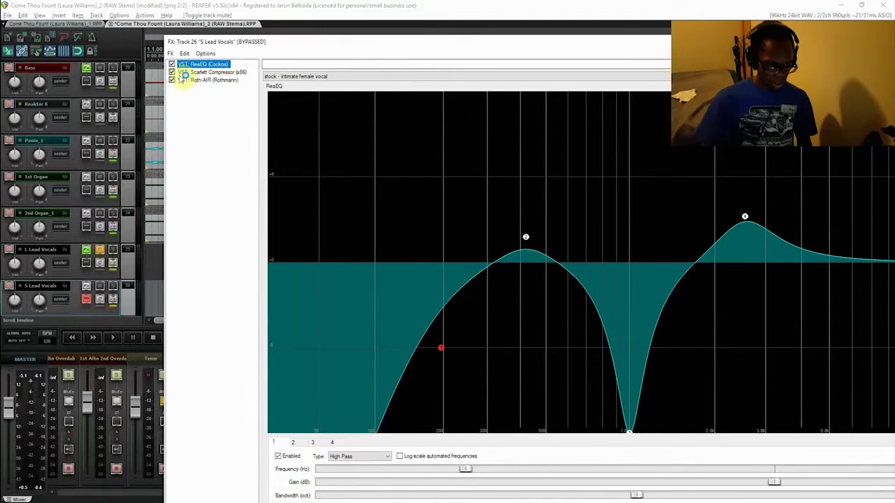
click(89, 300)
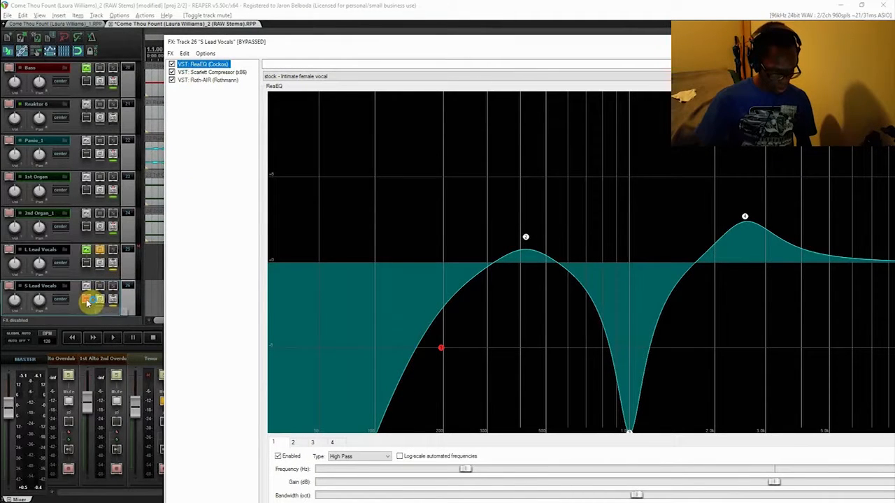
click(89, 300)
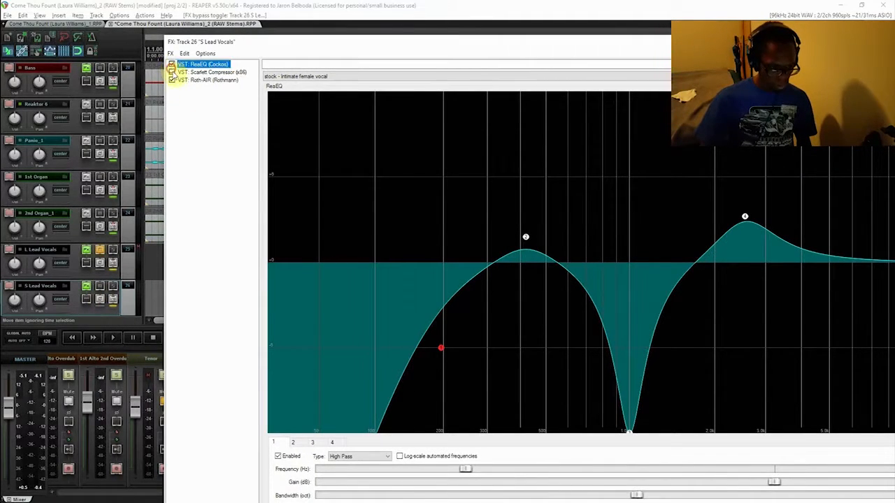
- Audition S Lead Vocals from bar 53 with ReaEQ alone, re-enable Scarlett Compressor and Roth-AIR in turn, and close the FX chain
key(space)
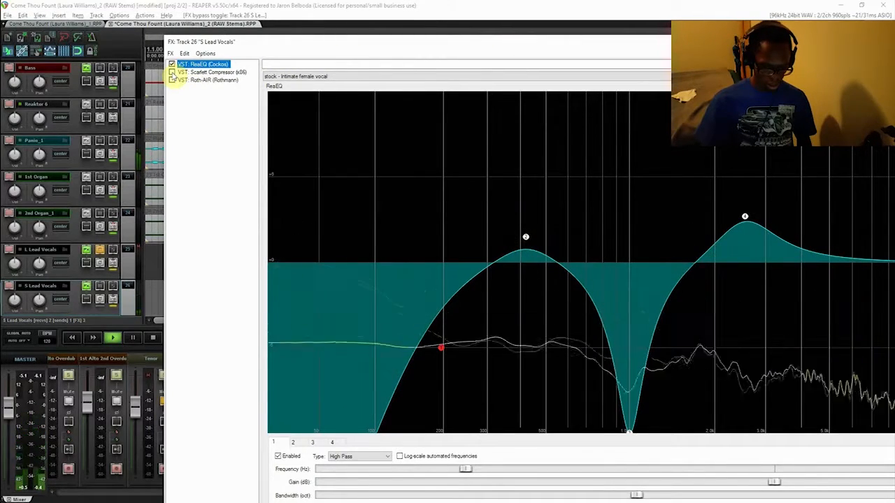
key(space)
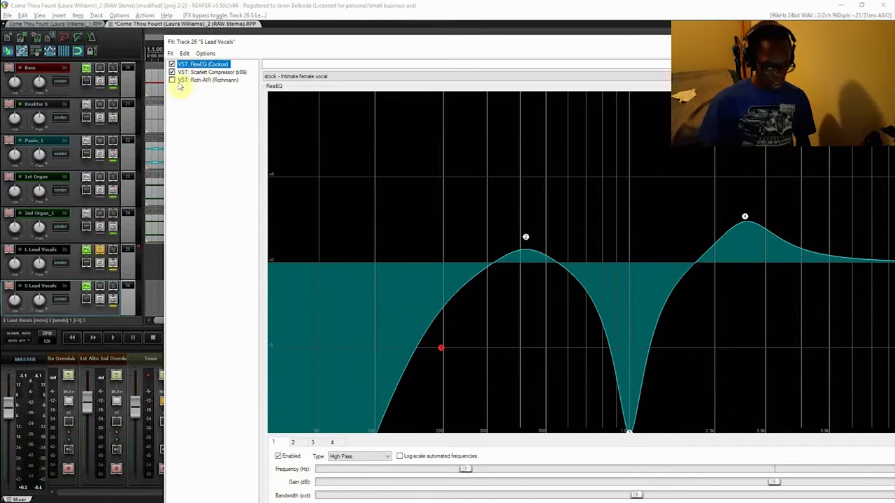
key(space)
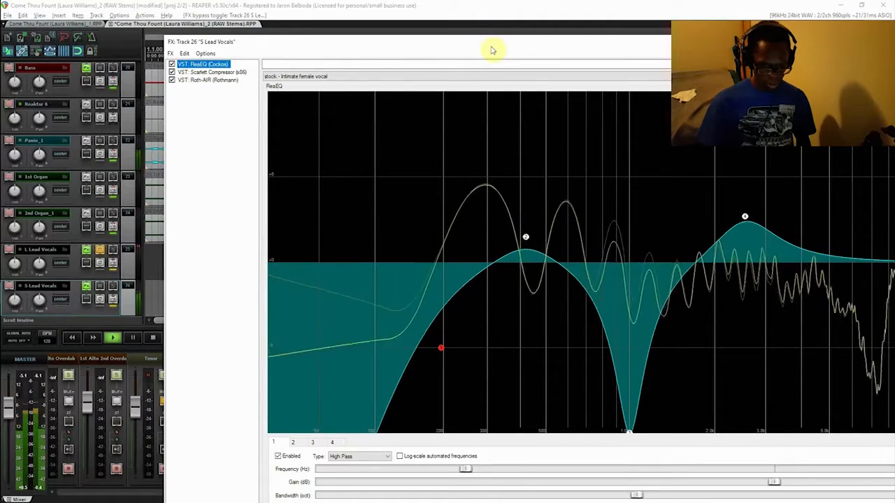
drag(514, 51, 370, 84)
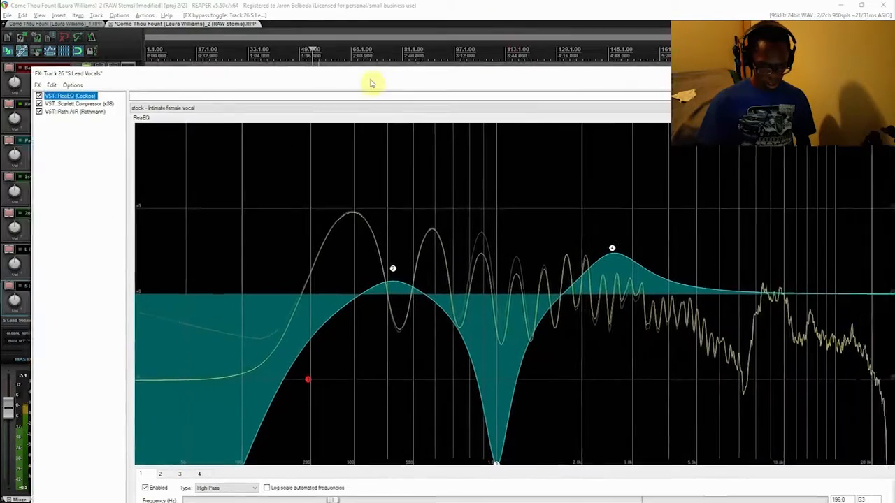
key(Escape)
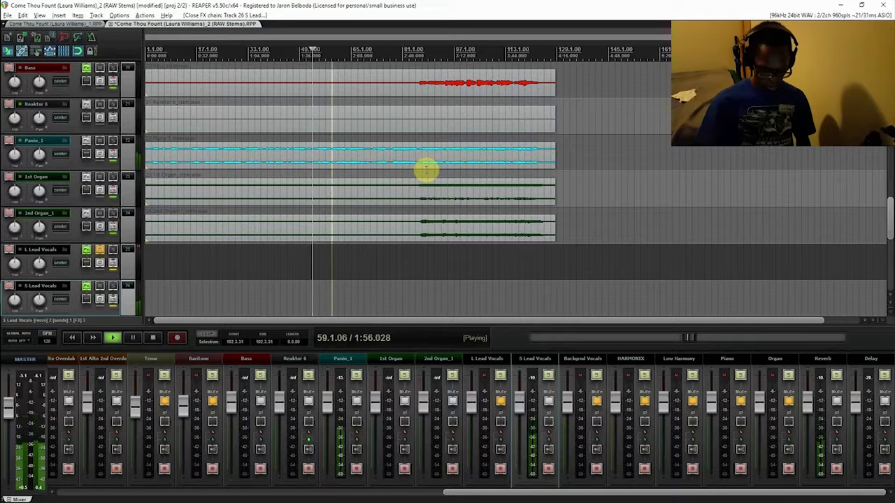
key(space)
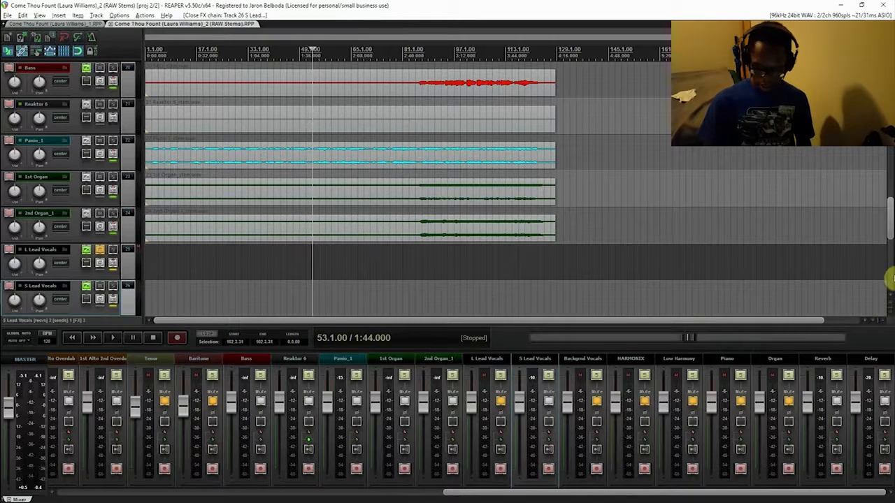
- Unmute the L Lead Vocals bus and audition it soloed from bar 15
drag(890, 238, 891, 62)
click(500, 400)
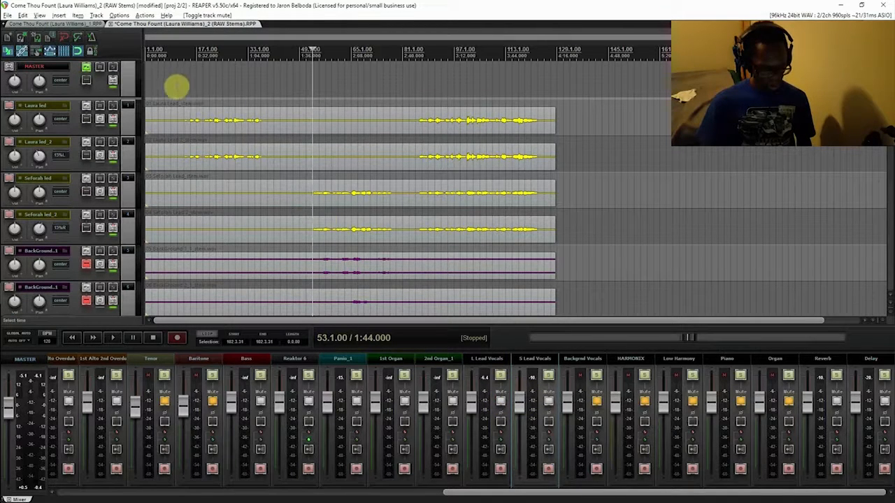
click(191, 96)
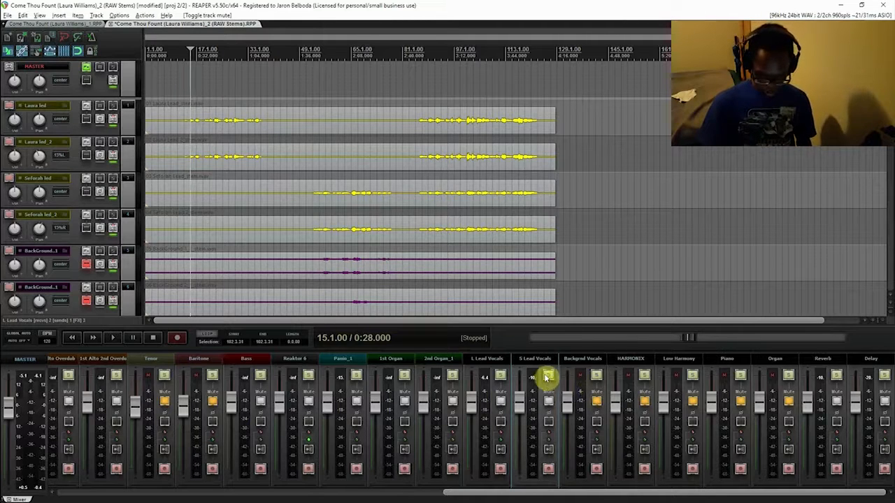
click(499, 377)
key(space)
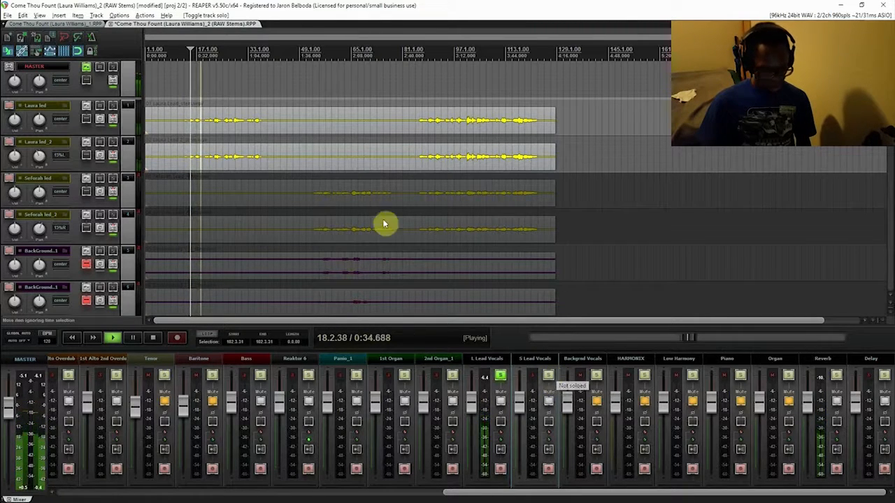
key(space)
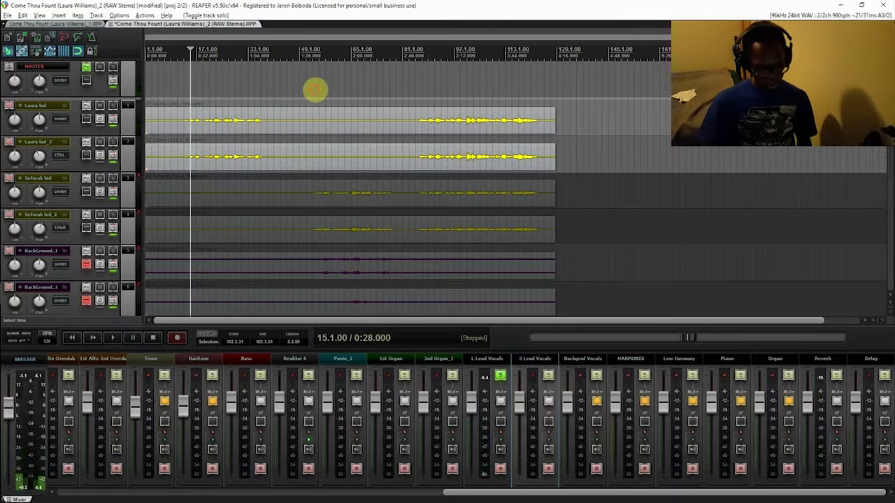
- Switch the solo from L Lead Vocals to S Lead Vocals, audition it from bar 57, and clear the solo
click(314, 89)
click(326, 95)
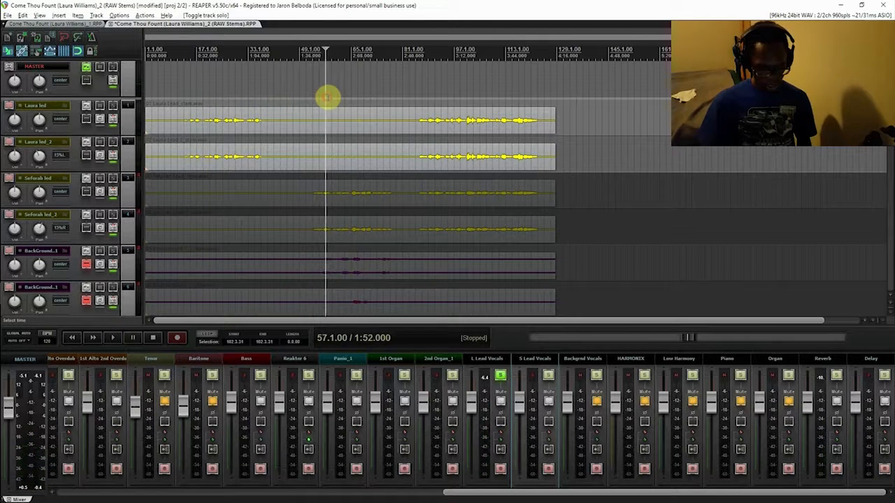
click(501, 376)
click(549, 377)
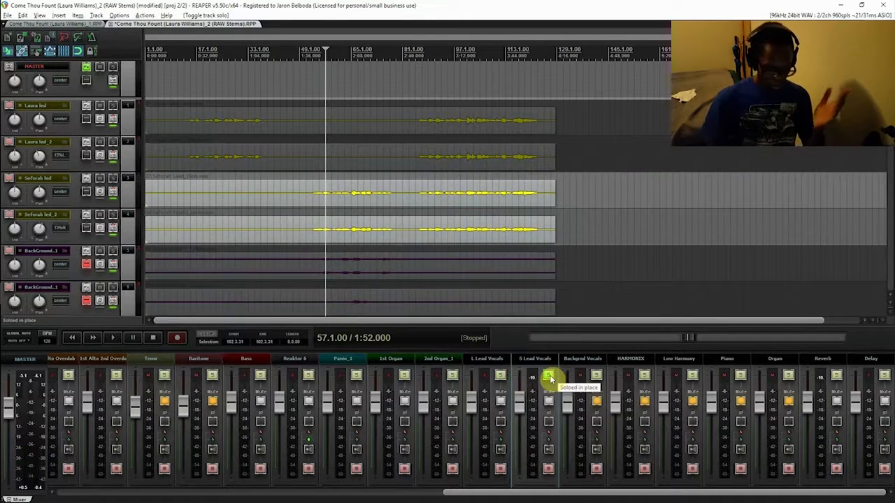
key(space)
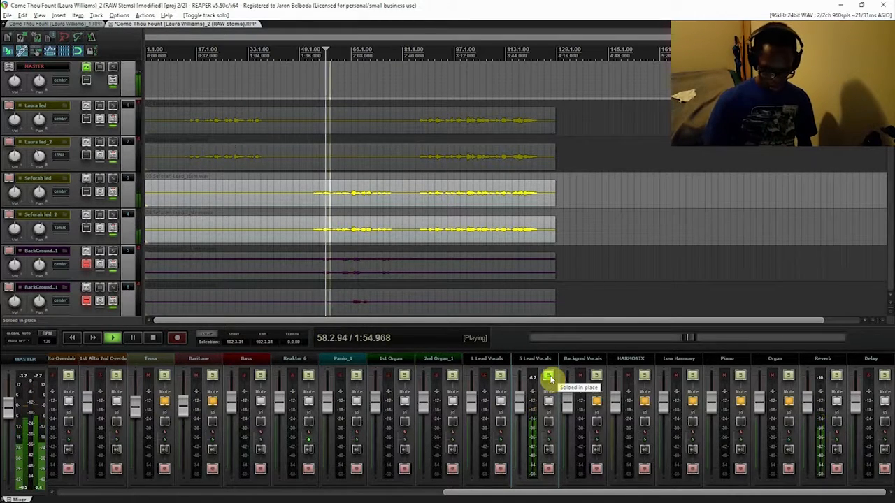
key(space)
click(549, 377)
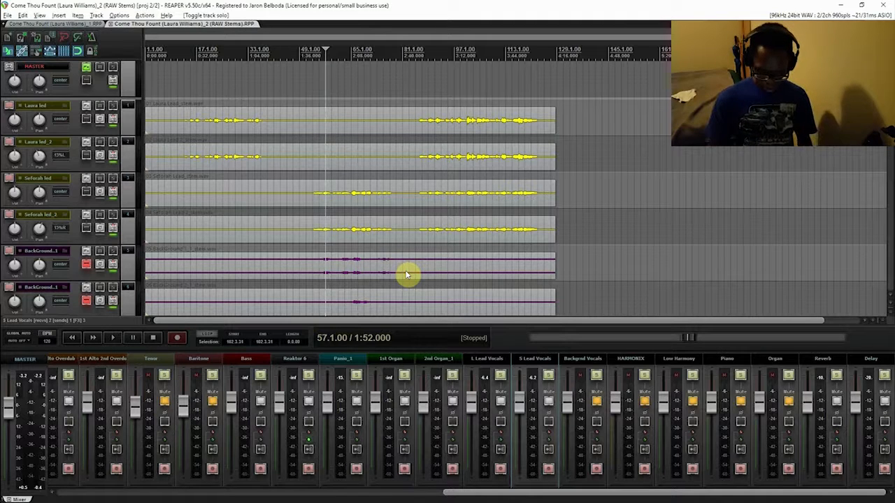
- Unmute the Backgrnd Vocals bus and play from bar 51 while comparing the mix with the Piano bus muted and unmuted
click(599, 407)
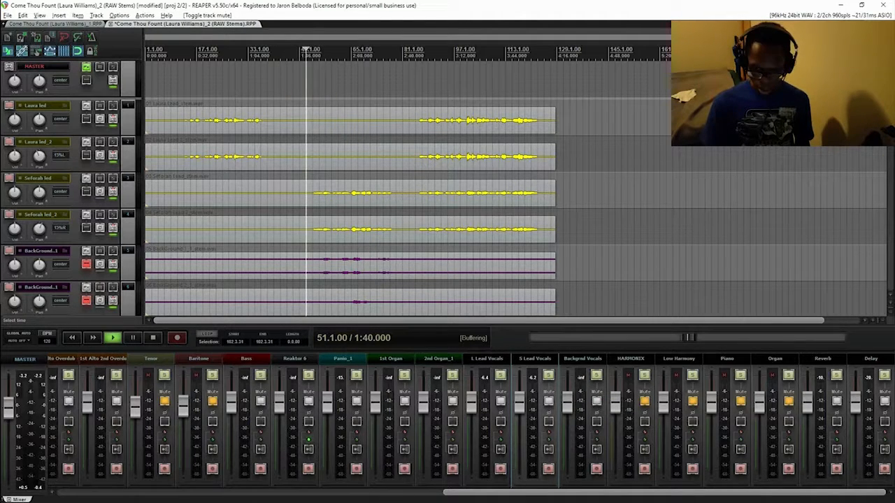
scroll(575, 135, down, 3)
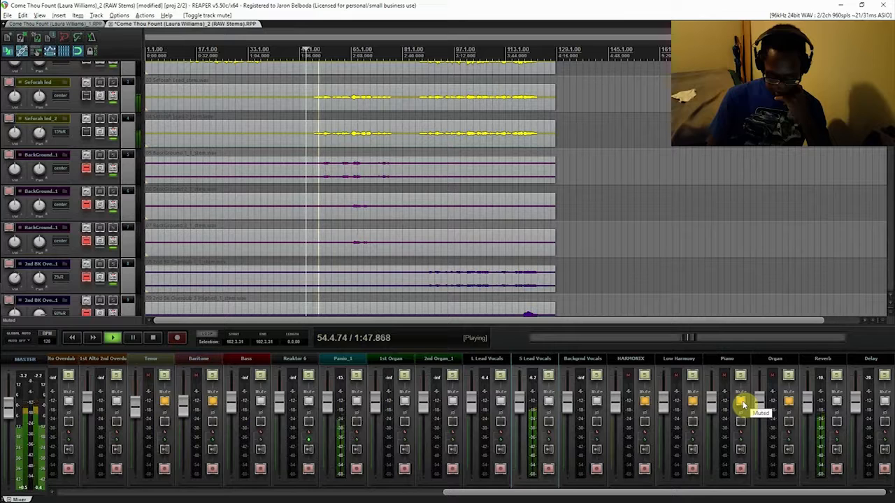
click(742, 404)
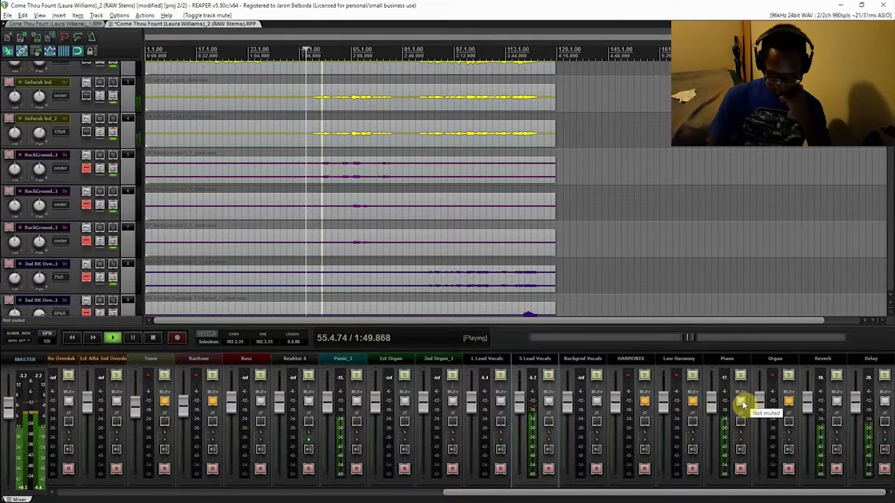
click(742, 404)
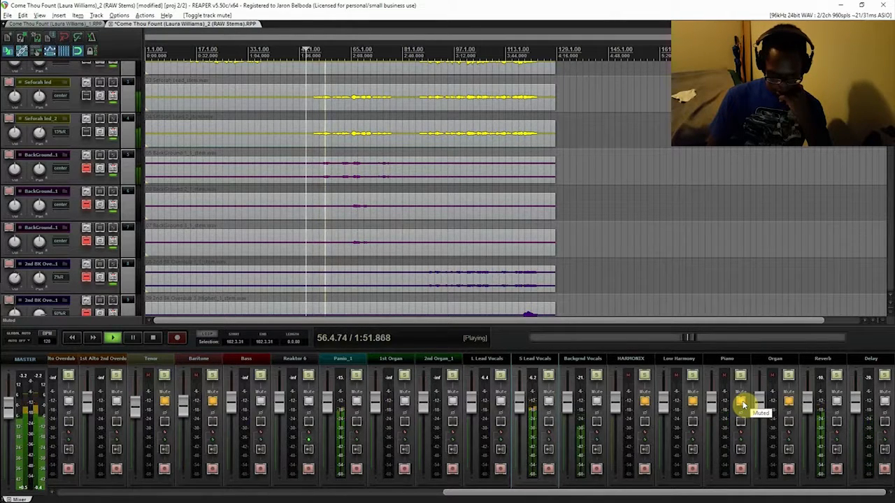
click(742, 404)
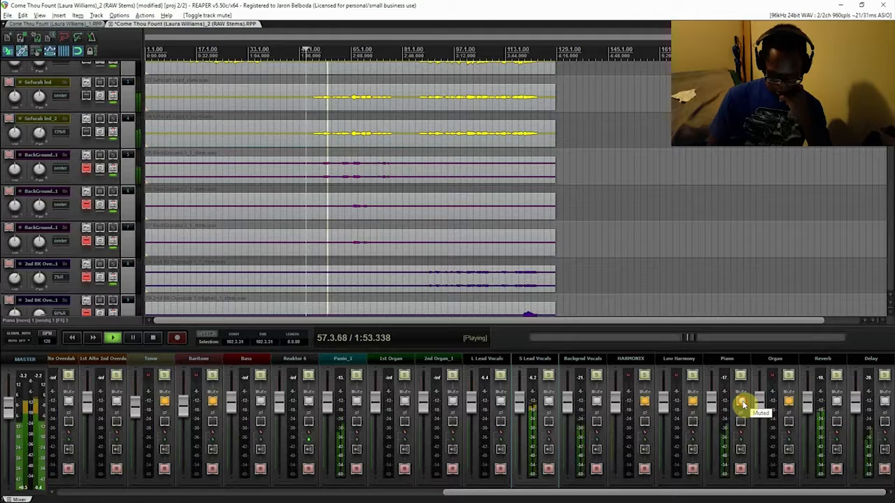
click(586, 364)
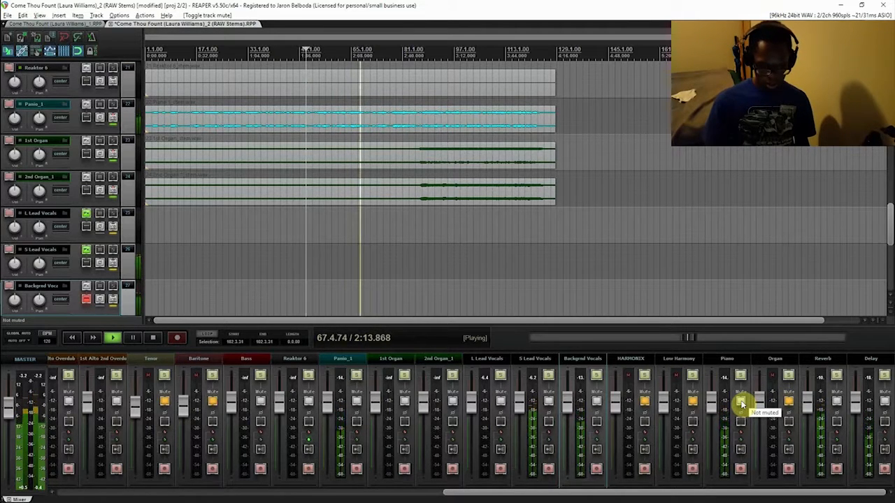
key(space)
- Audition the lead and background vocals from bar 65 with the Piano bus muted
click(351, 55)
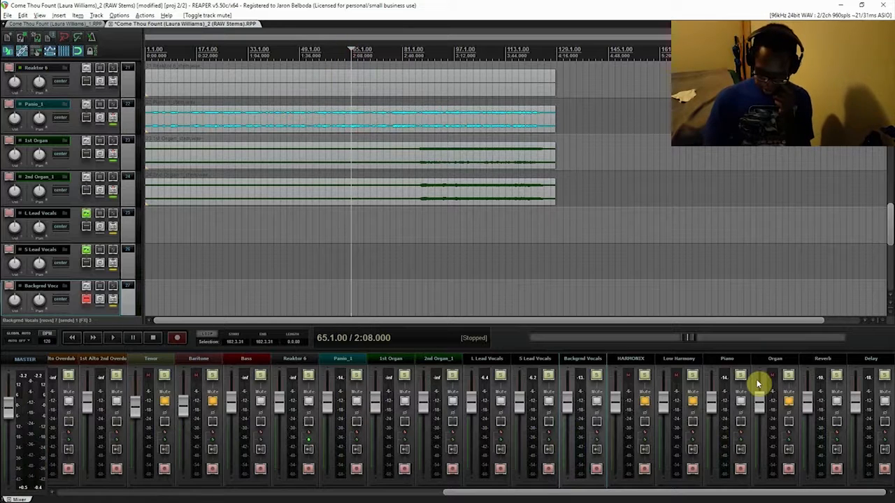
key(space)
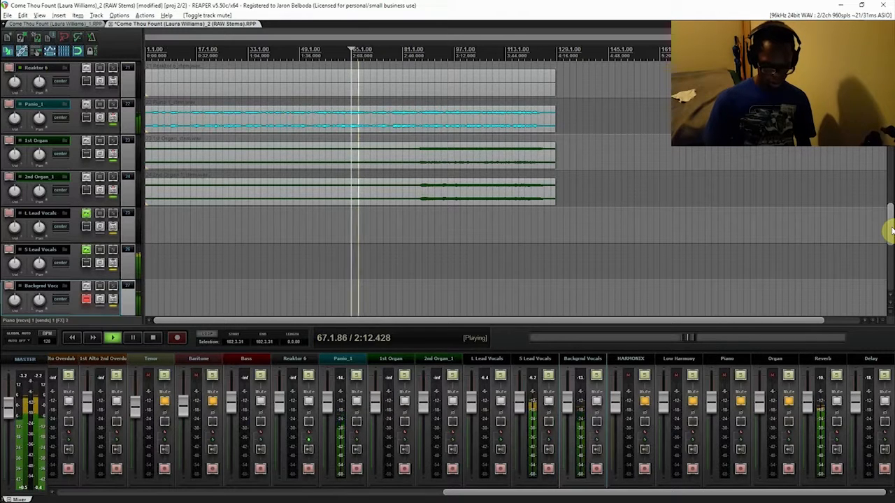
key(space)
- Mute the S Lead Vocals bus and audition the Backgrnd Vocals bus from bar 65 with its effects disabled
click(549, 401)
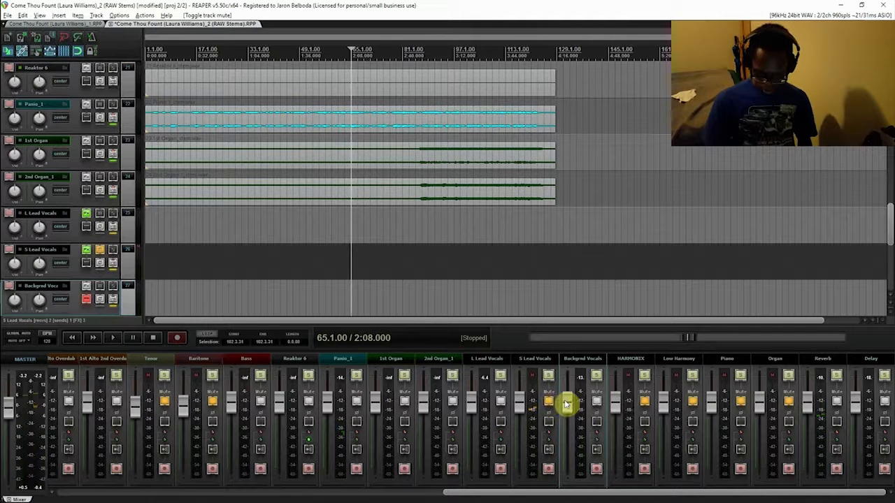
key(space)
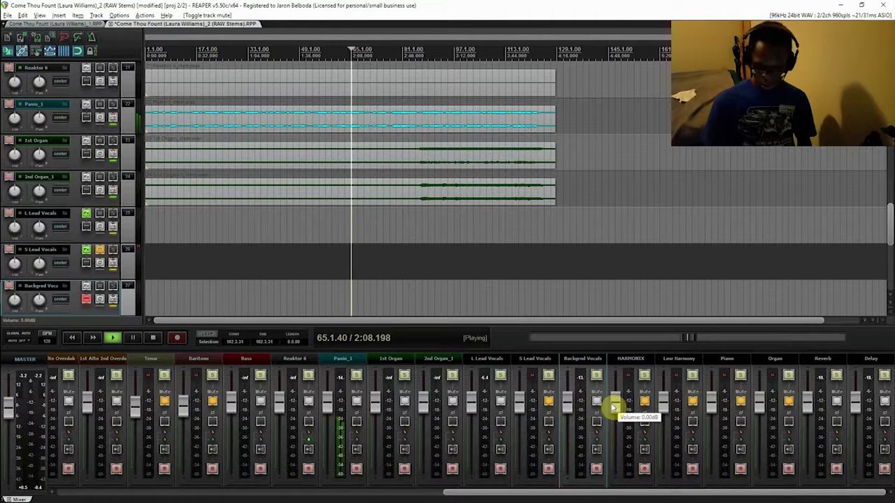
drag(888, 221, 888, 116)
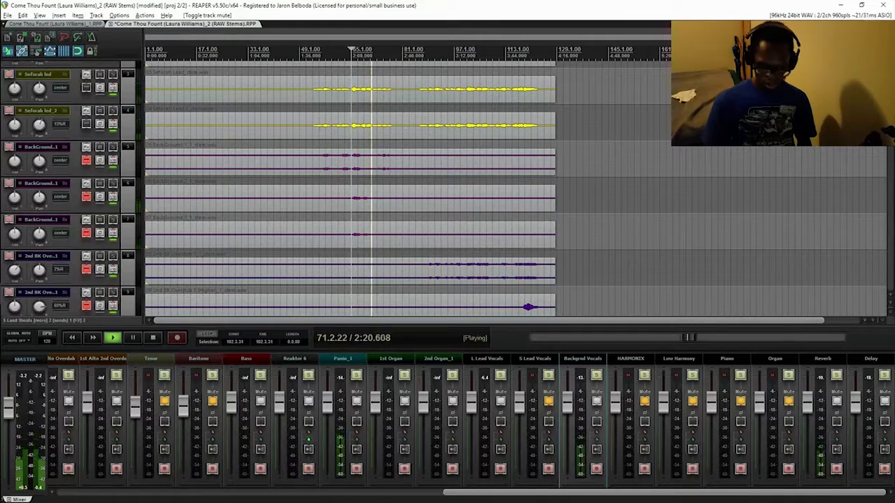
key(space)
click(581, 360)
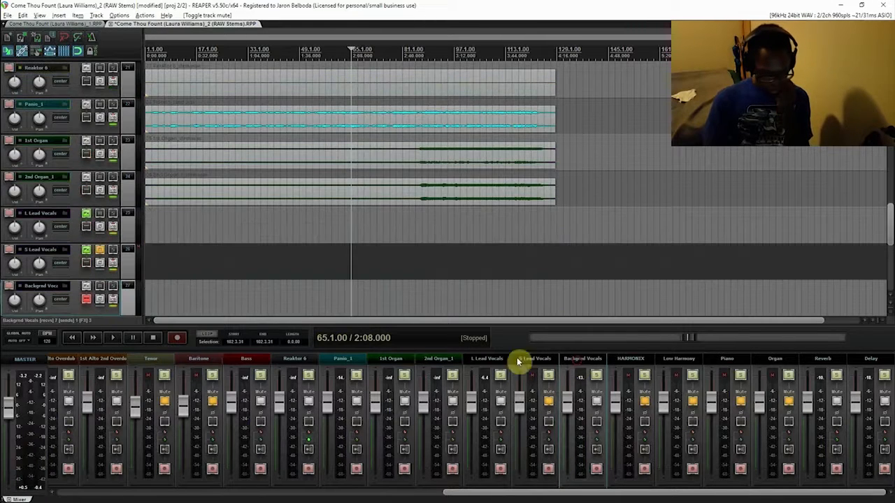
- Enable the effects on the Backgrnd Vocals bus, inspect its ReaEQ and Scarlett Compressor settings, and close the FX chain
click(86, 300)
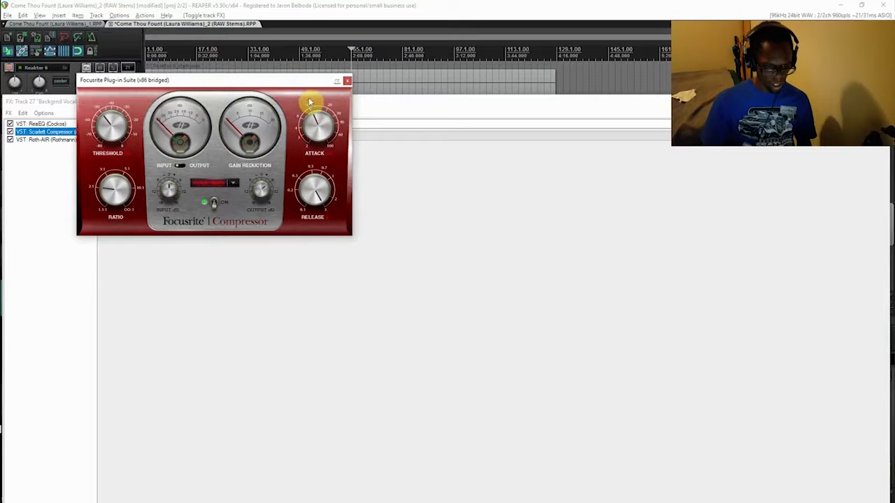
click(348, 81)
click(58, 124)
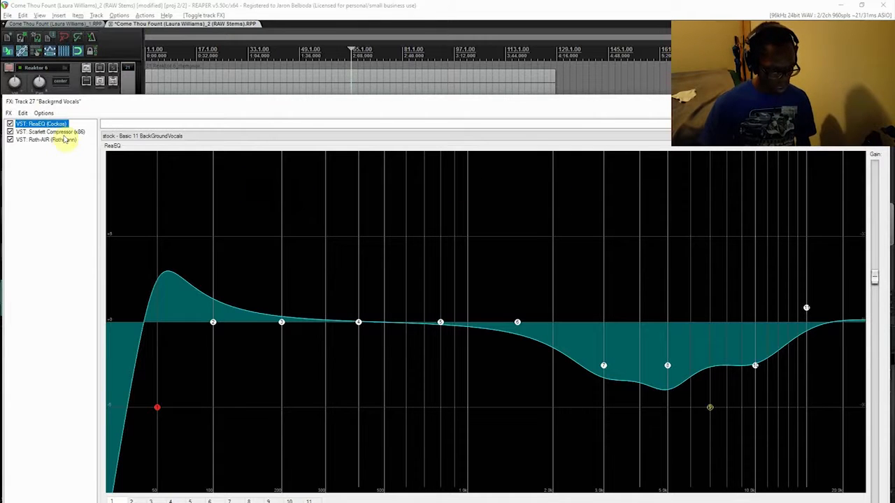
drag(286, 100, 468, 271)
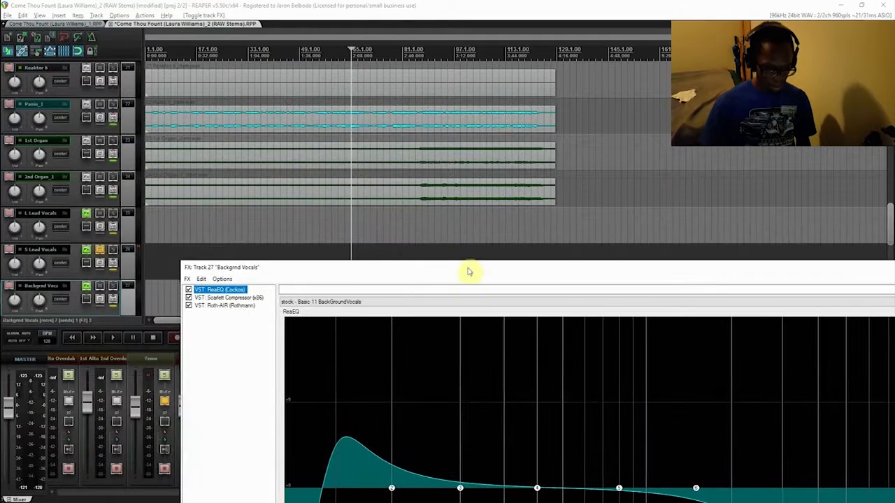
click(229, 298)
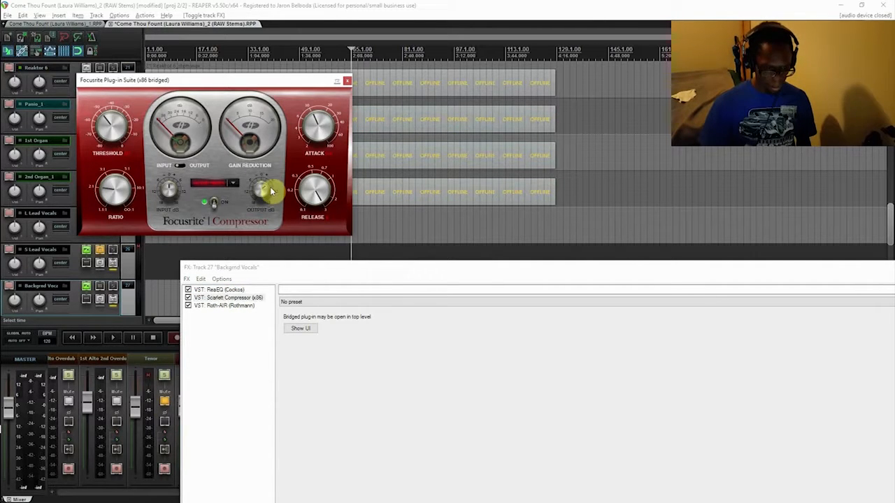
click(346, 80)
drag(506, 267, 277, 223)
click(833, 223)
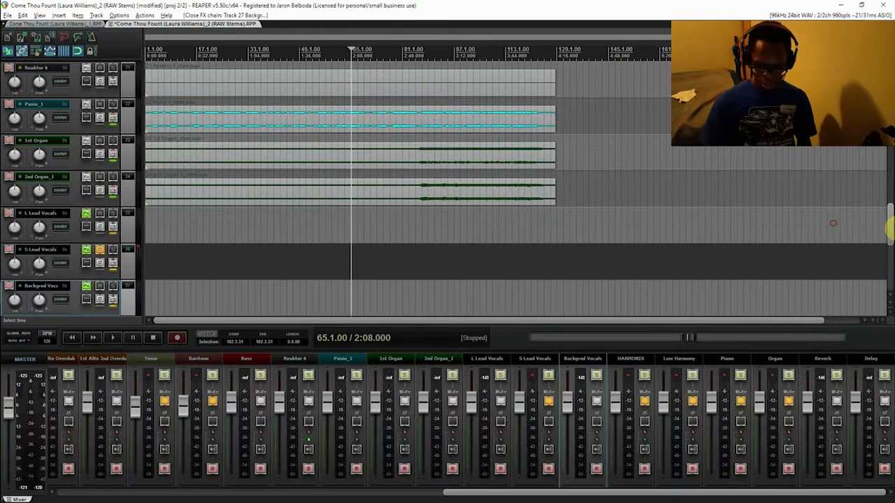
- Play the mix from bar 65, unmute the S Lead Vocals bus during playback, and stop around bar 77
drag(889, 229, 888, 205)
key(space)
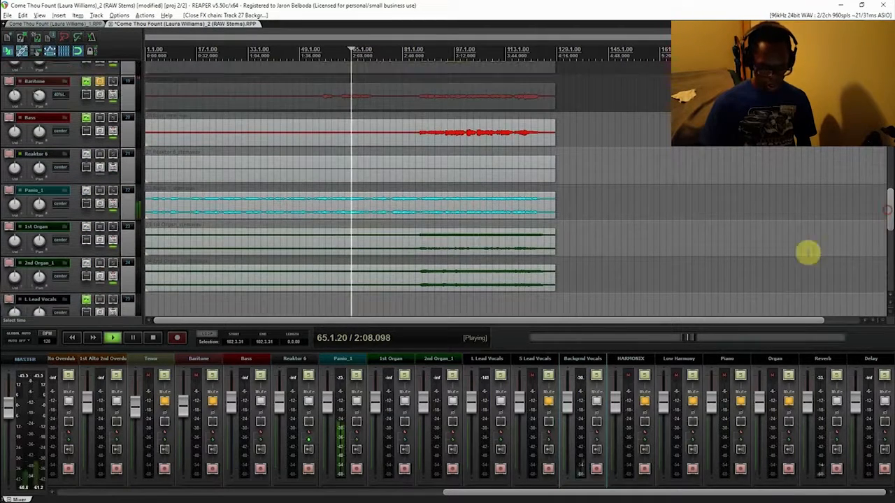
click(549, 401)
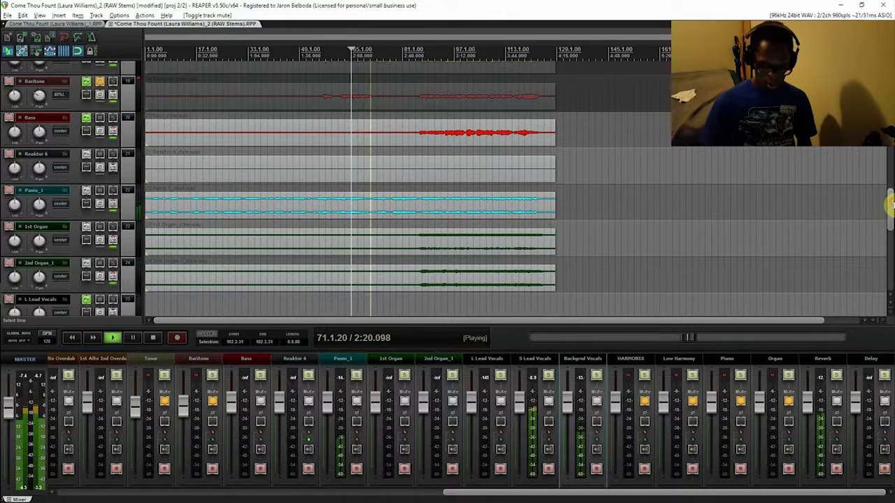
scroll(886, 181, up, 6)
scroll(886, 181, up, 2)
scroll(832, 259, up, 1)
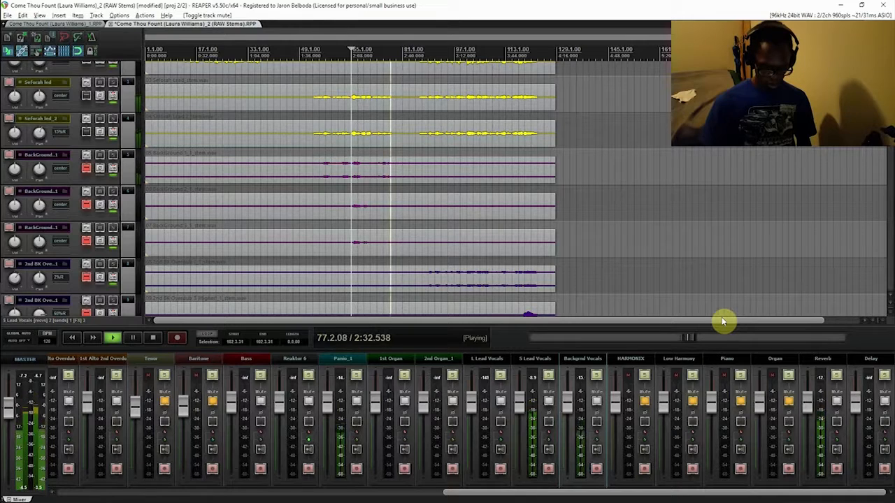
key(space)
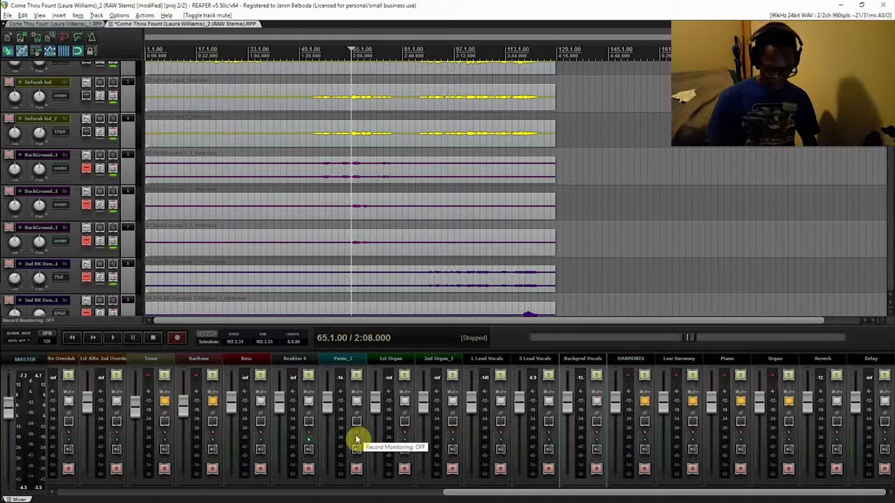
- Unmute the Tenor and Baritone tracks, save the project, and audition the mix from bar 65
click(164, 401)
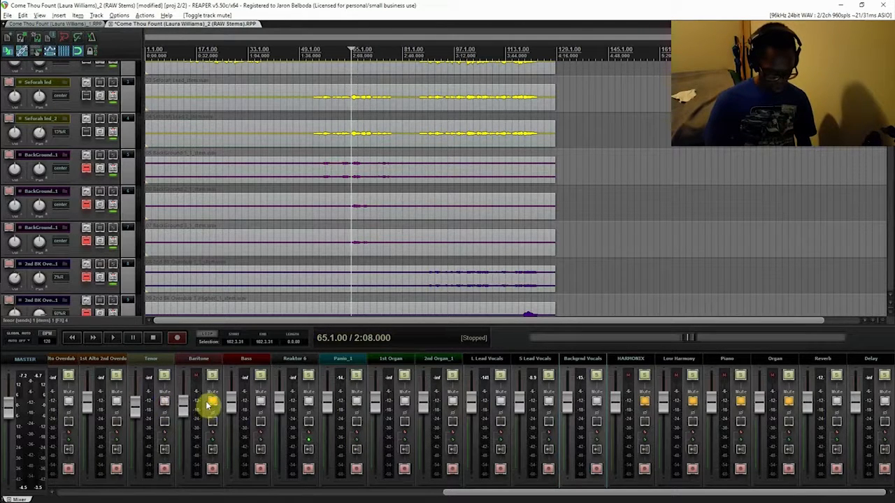
click(213, 404)
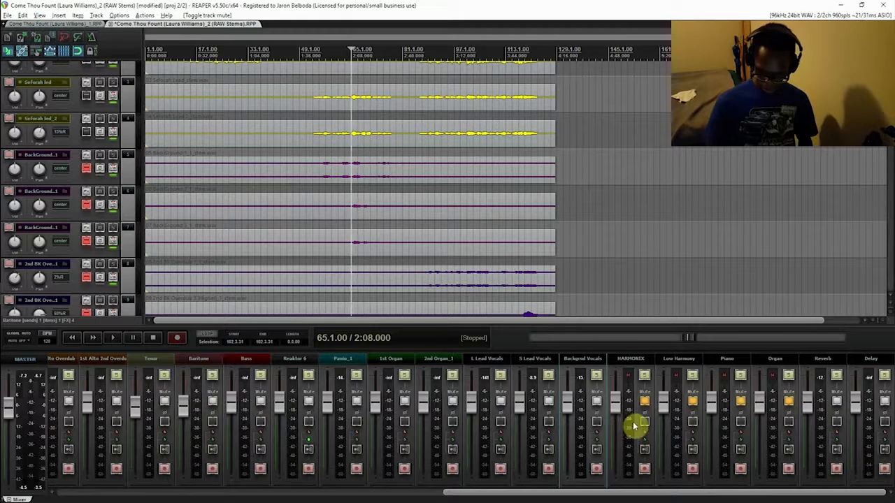
key(ctrl+s)
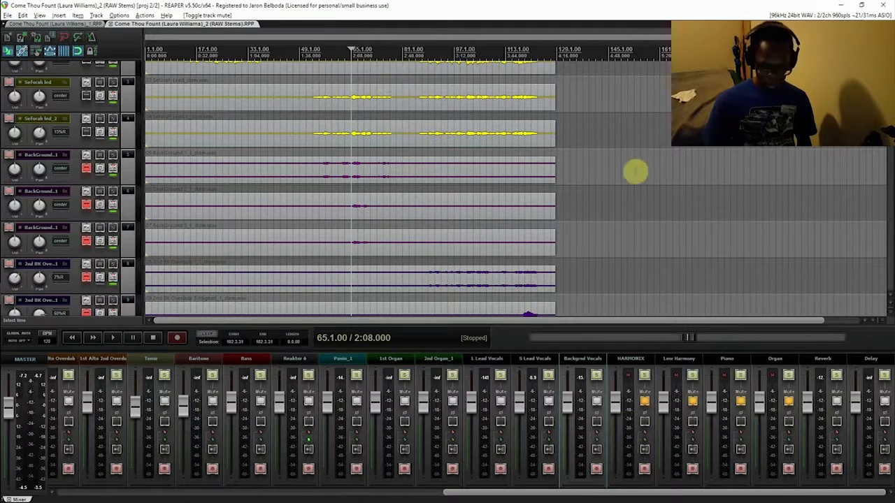
key(space)
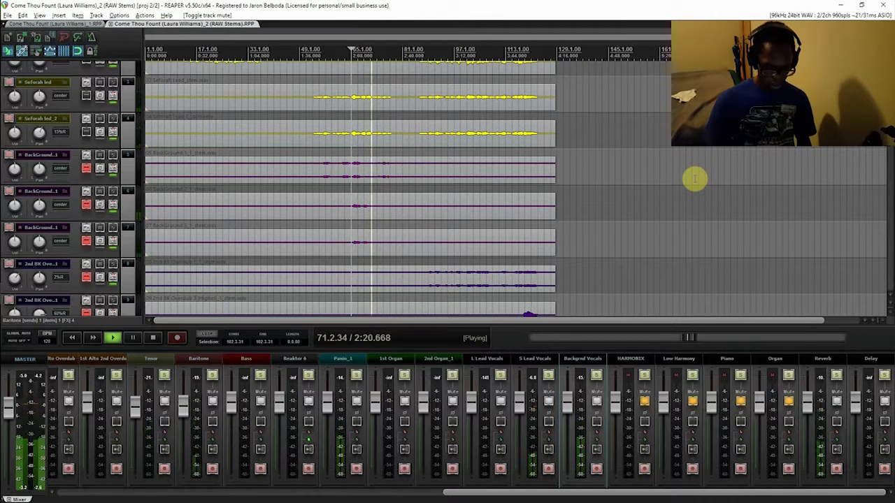
key(space)
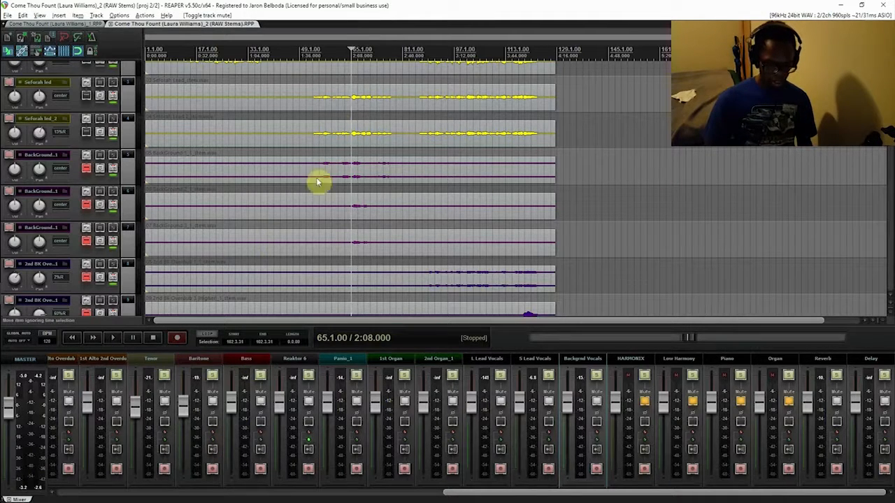
- Audition the vocal mix from bar 53 through about bar 69 with the Tenor and Baritone tracks included
click(312, 54)
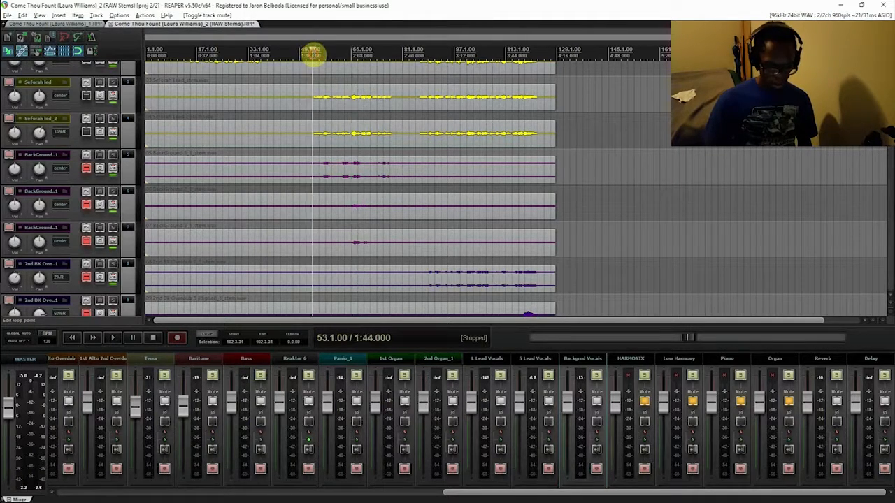
key(space)
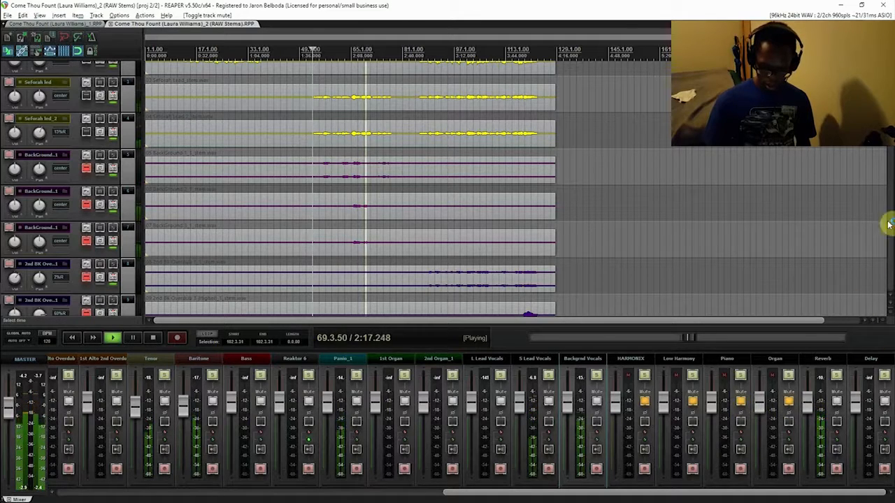
scroll(885, 140, down, 2)
scroll(884, 175, up, 5)
key(space)
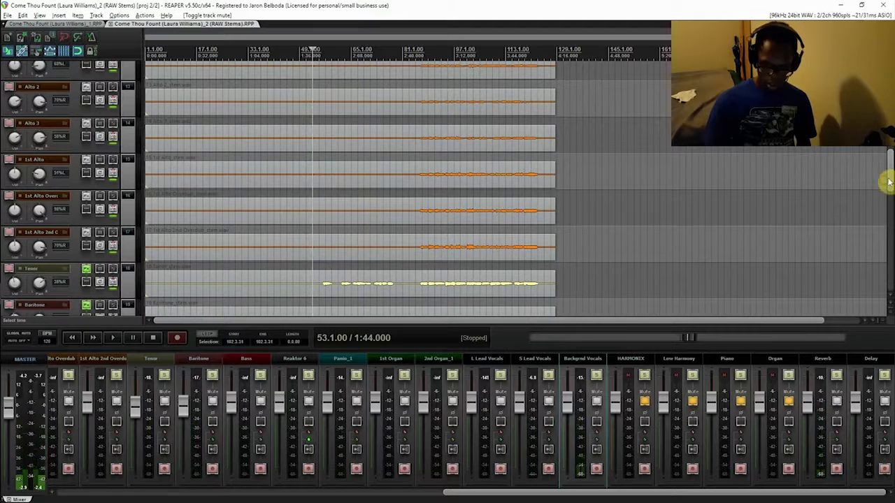
- Solo the Bass vocal track, unmute the Low Harmony bus, and audition the Bass from bar 87
scroll(887, 182, down, 7)
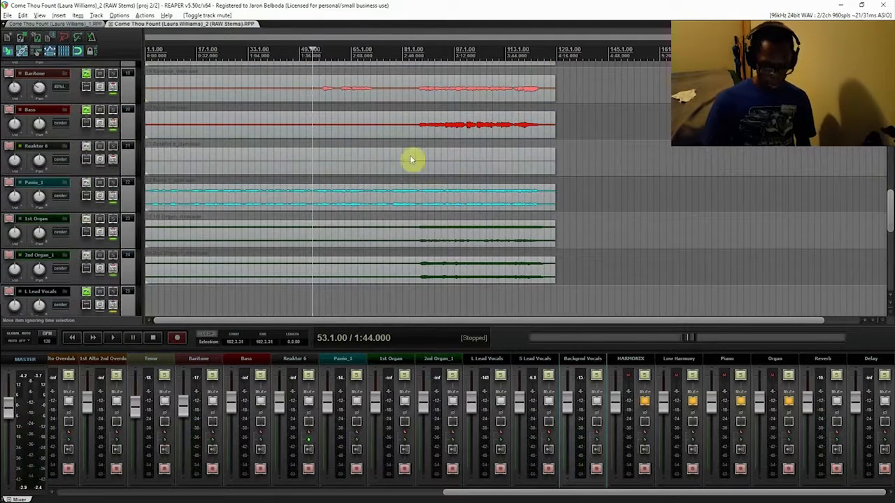
click(418, 109)
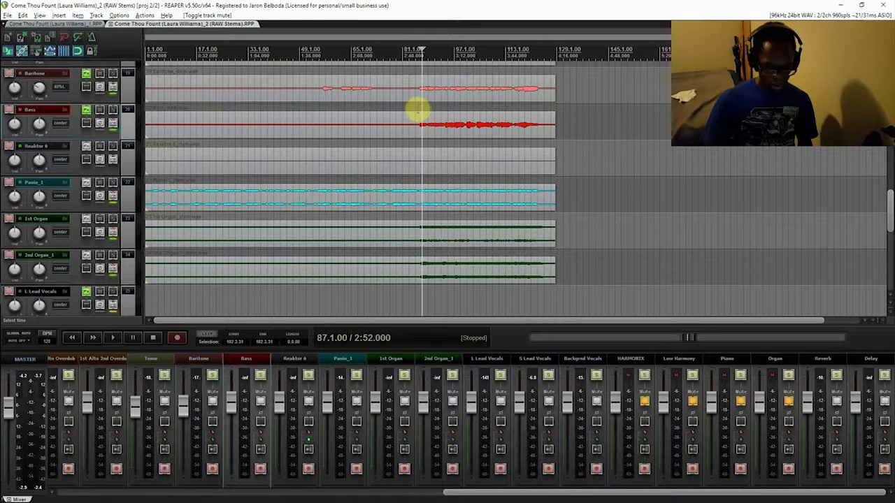
click(417, 110)
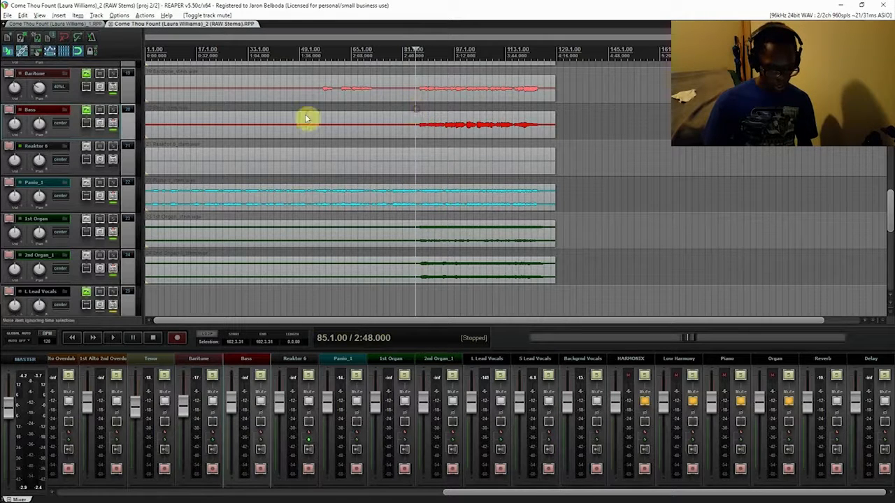
click(114, 111)
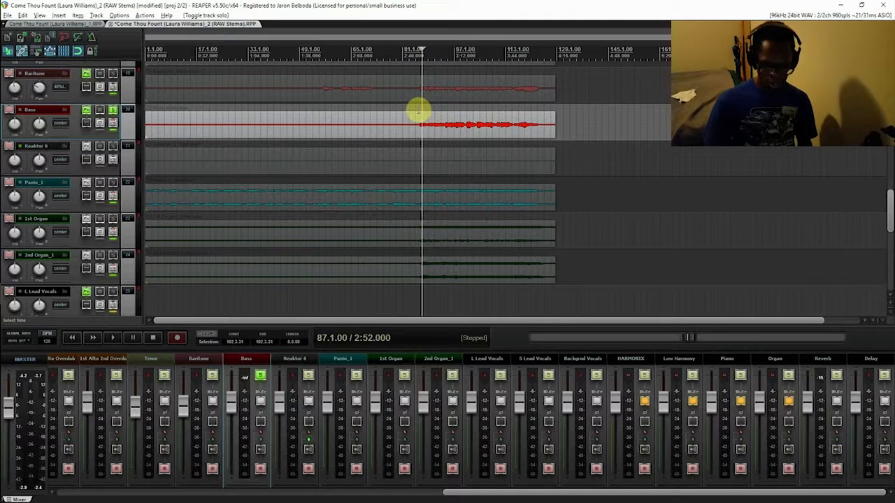
key(space)
key(space)
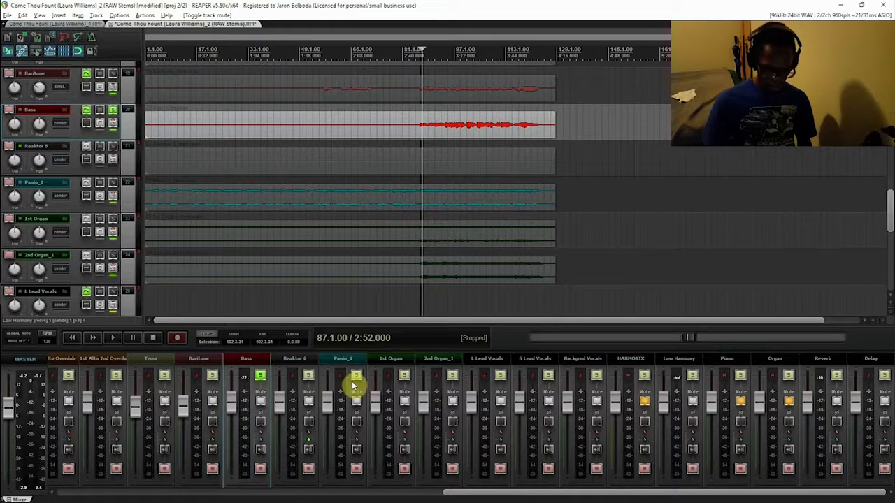
key(space)
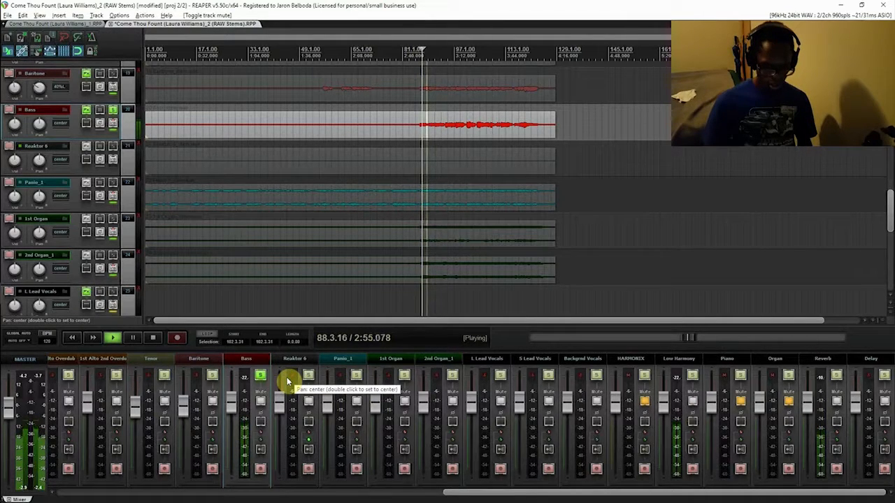
key(space)
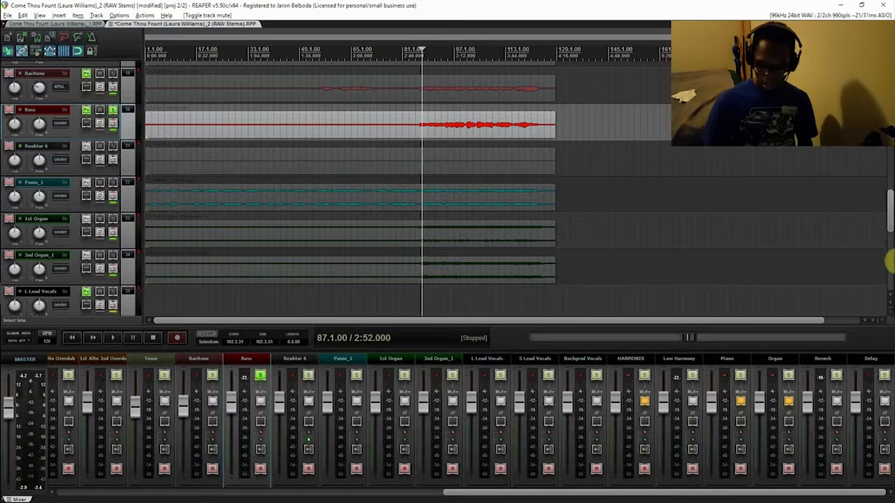
- Solo the Baritone track alongside the Bass and audition it from bar 69 and from bar 63
drag(891, 231, 890, 104)
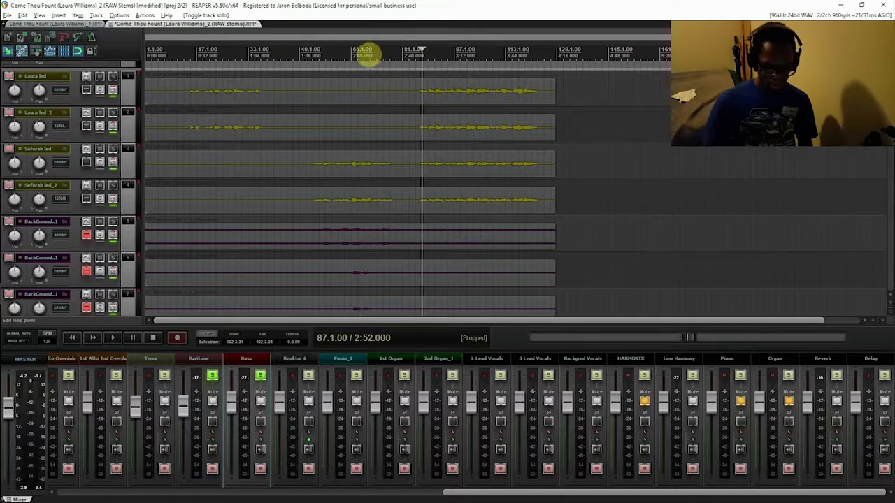
key(space)
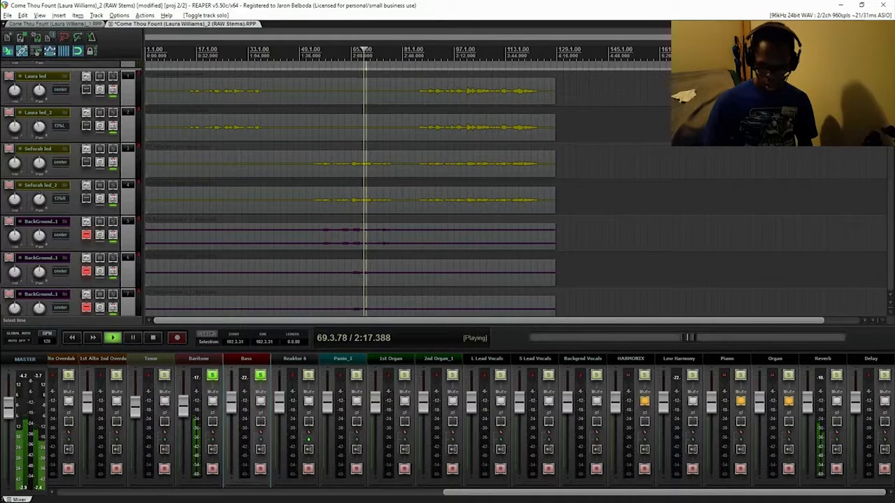
scroll(885, 163, down, 10)
key(space)
key(space)
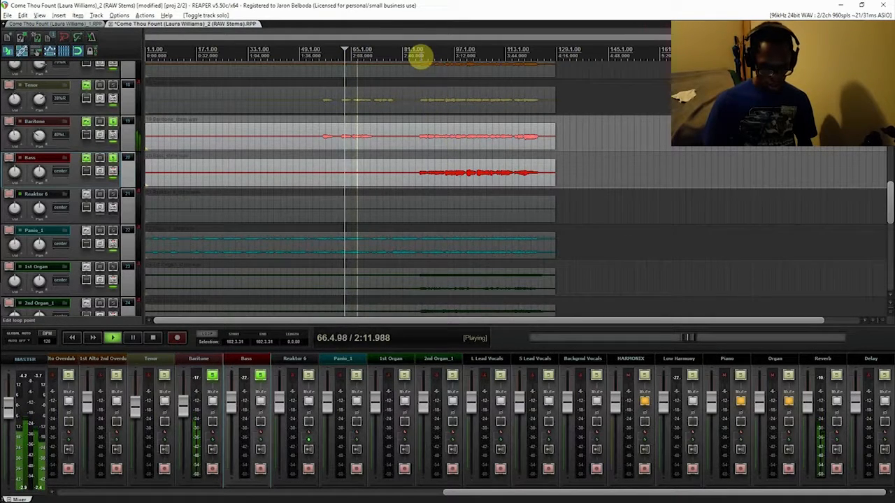
key(space)
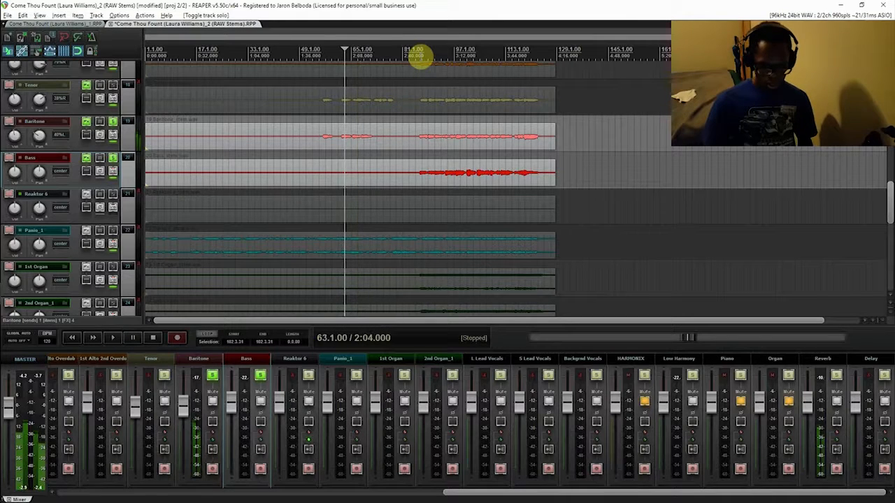
- Audition the soloed Baritone and Bass together from bar 87, and replay the passage with the Baritone solo off
click(419, 56)
key(space)
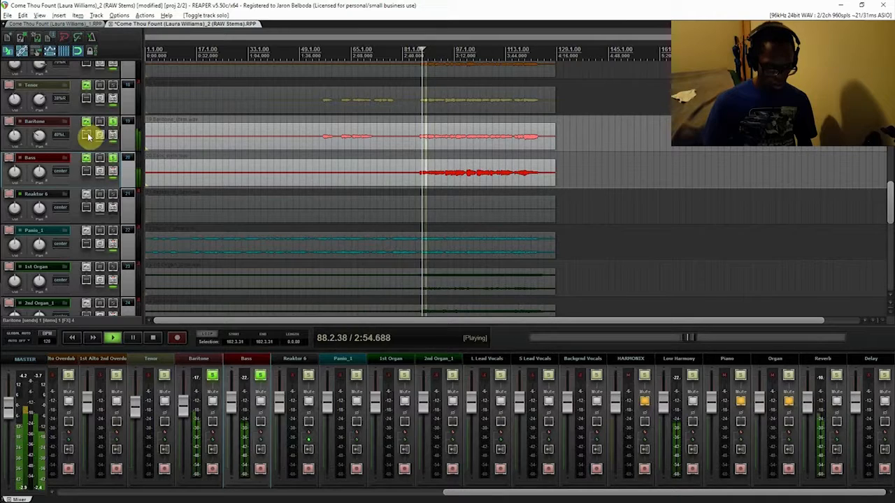
key(space)
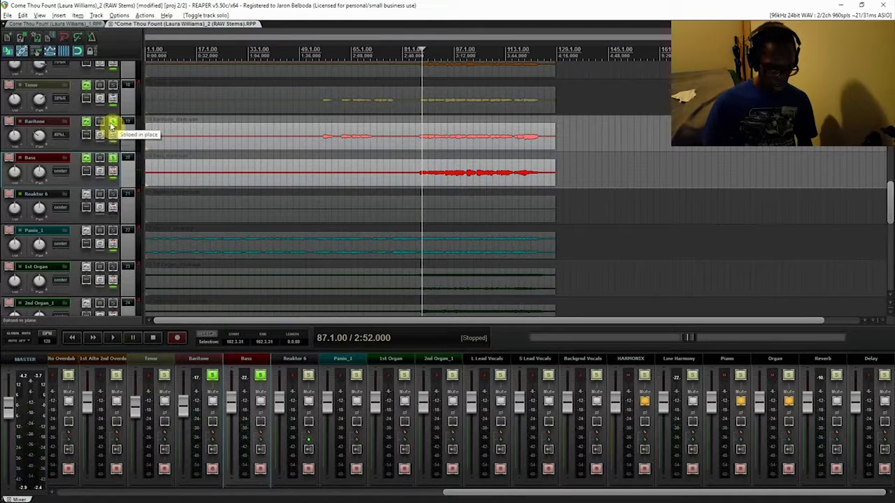
click(112, 123)
key(space)
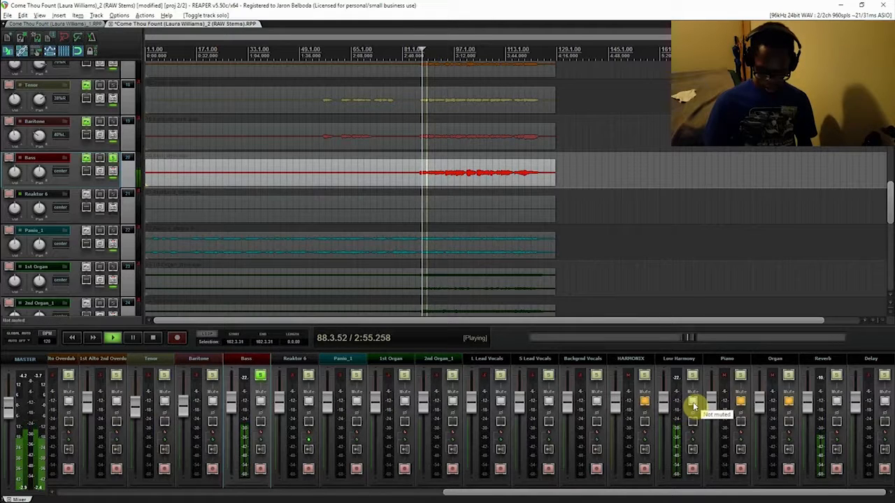
key(space)
- Enable the effects on the HARMONIX bus and open its FX chain to the ReaEQ, moving the window aside
click(683, 362)
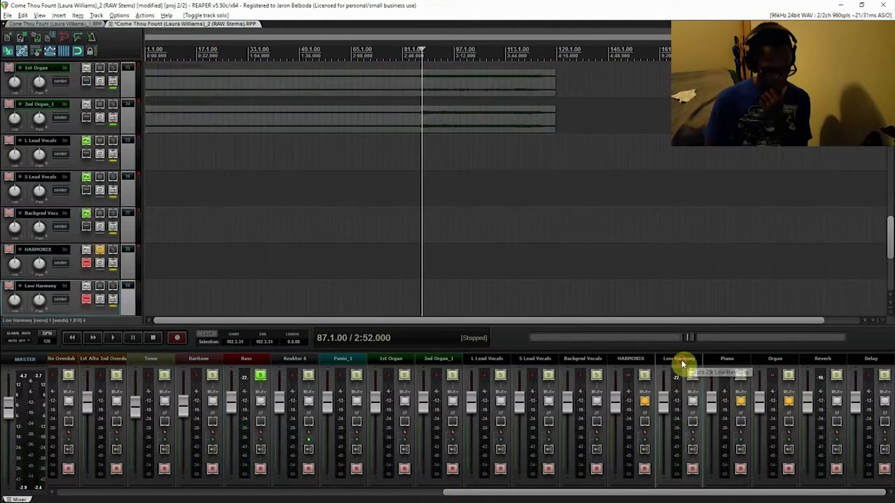
click(85, 262)
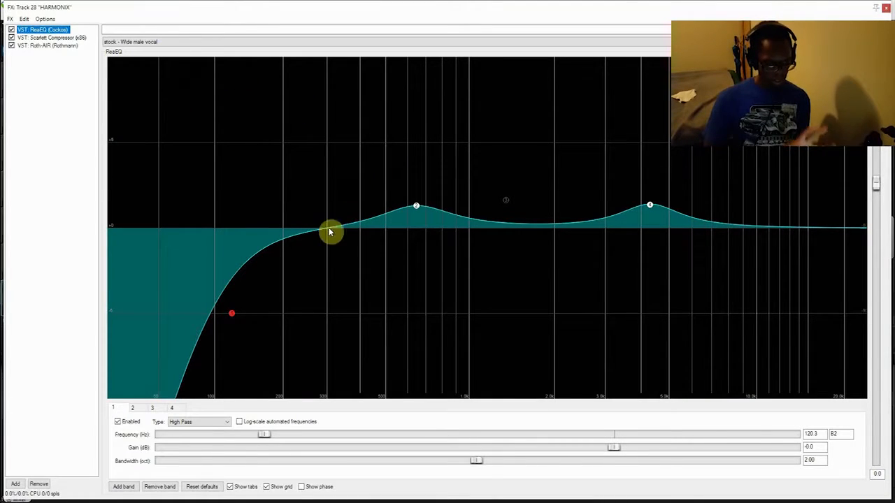
drag(282, 7, 588, 77)
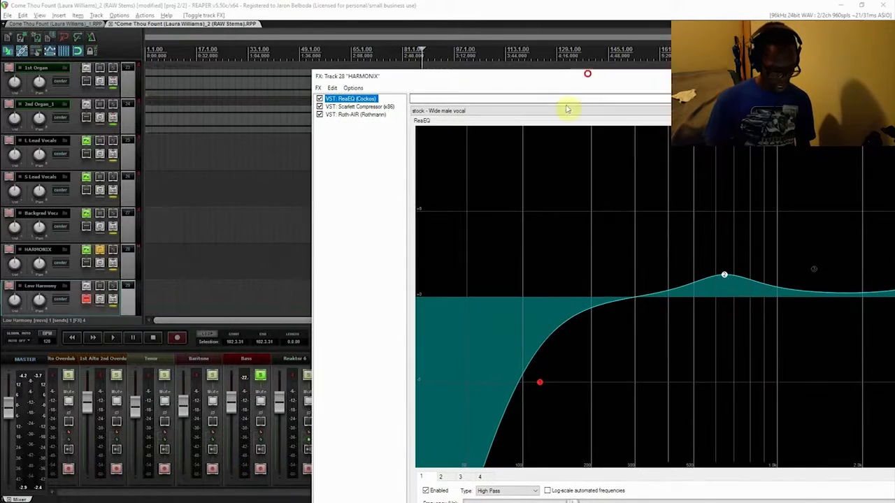
- Open the Baritone track's FX chain and examine its ReaTune manual pitch correction and its ReaEQ curve
click(199, 360)
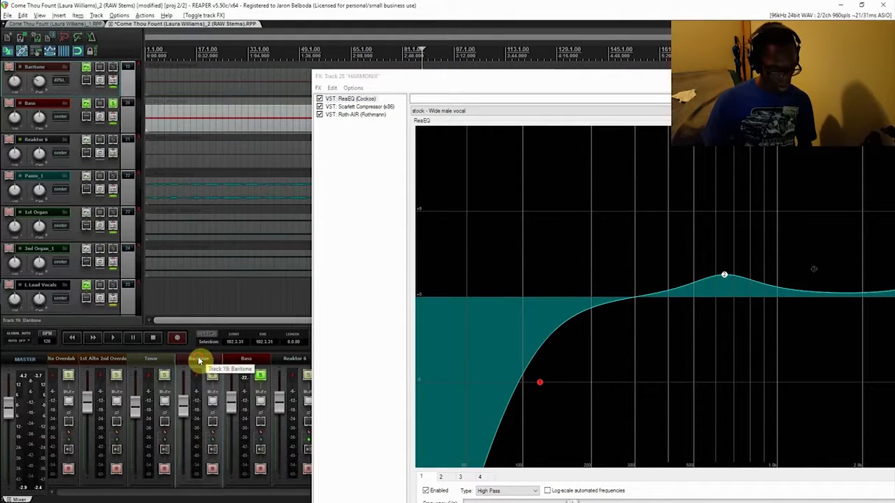
click(86, 67)
drag(96, 143, 195, 140)
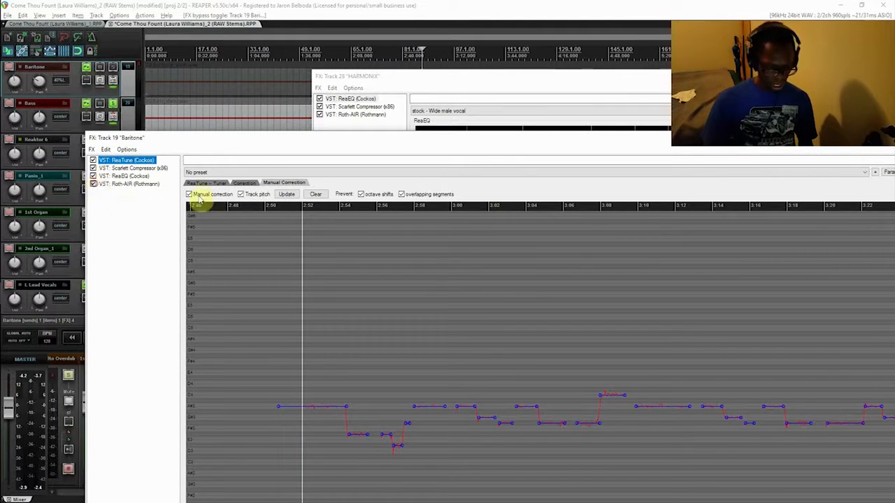
drag(620, 146, 542, 155)
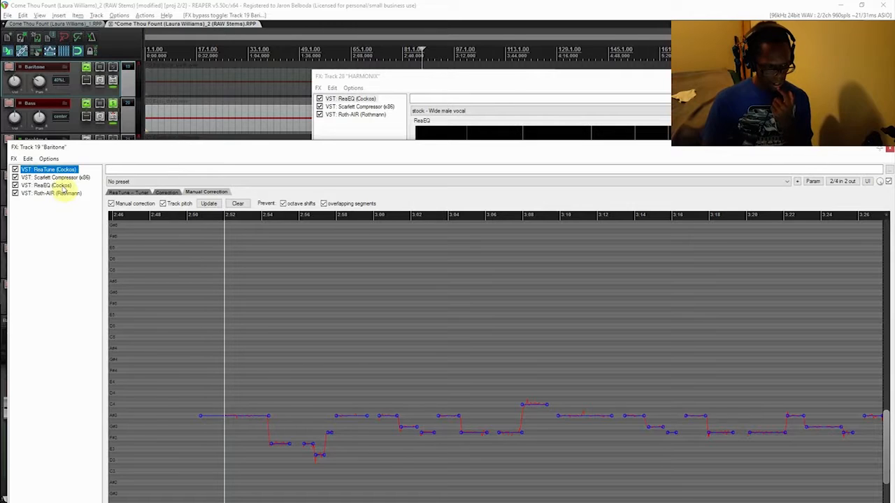
click(46, 185)
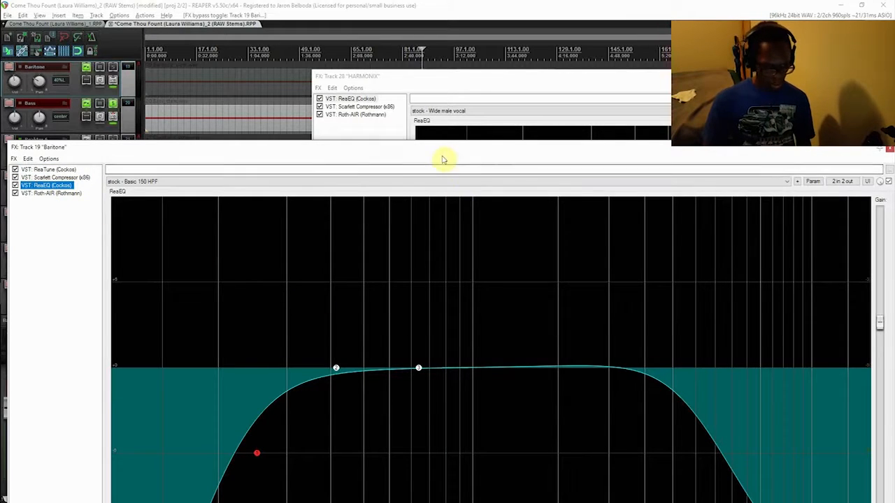
drag(441, 156, 434, 53)
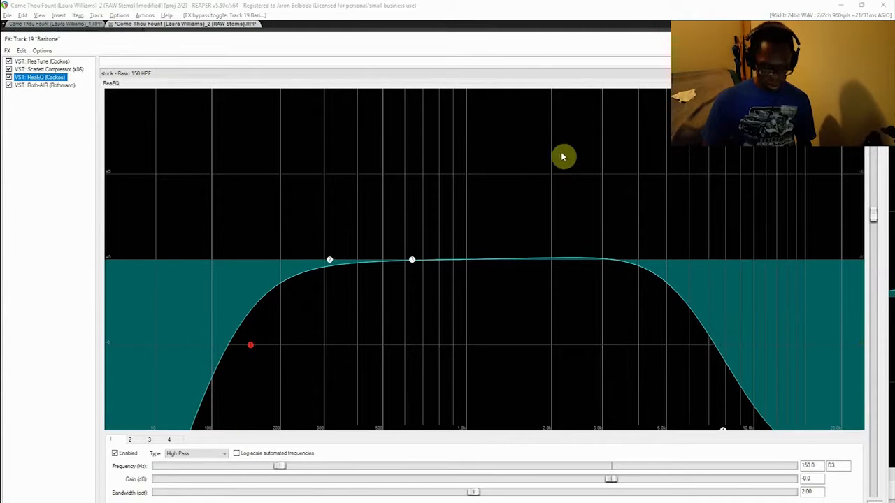
drag(769, 39, 736, 112)
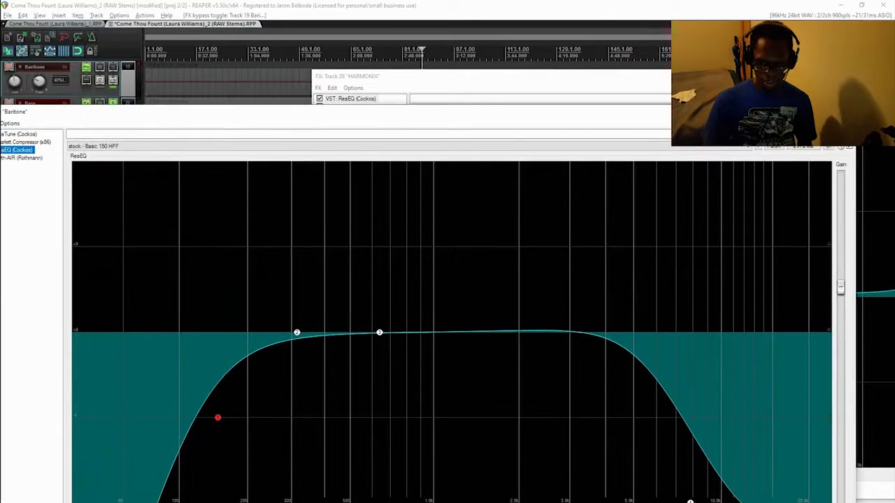
- Close the Baritone FX chain and audition the soloed Baritone and Bass together from bar 65
click(841, 112)
drag(421, 89, 499, 241)
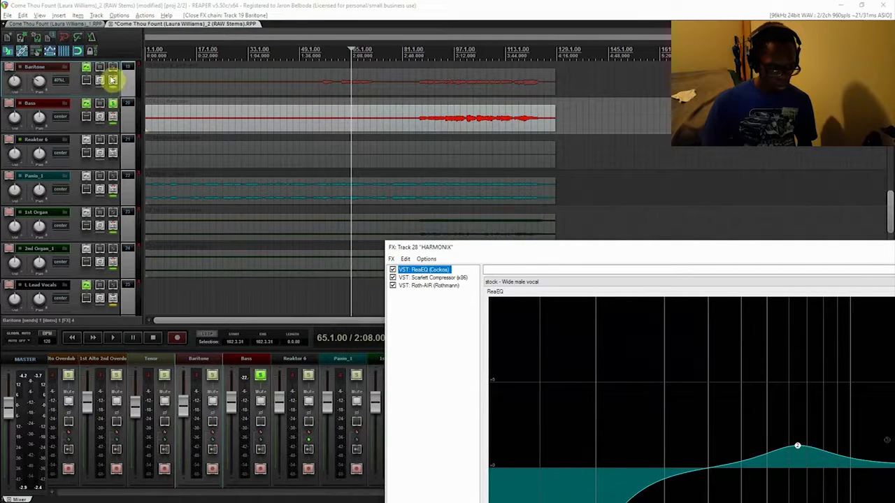
click(113, 79)
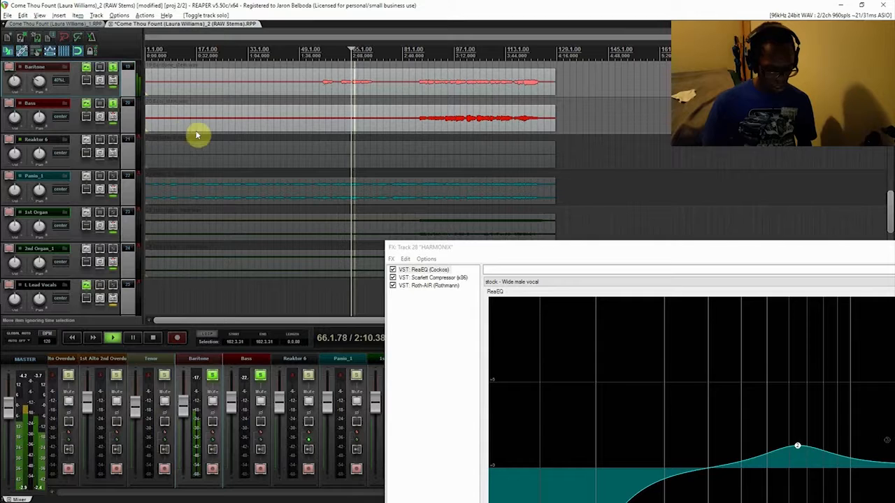
key(space)
- Toggle the ReaEQ bypass on the HARMONIX bus to compare its sound, and close that bus's FX chain
drag(524, 247, 446, 94)
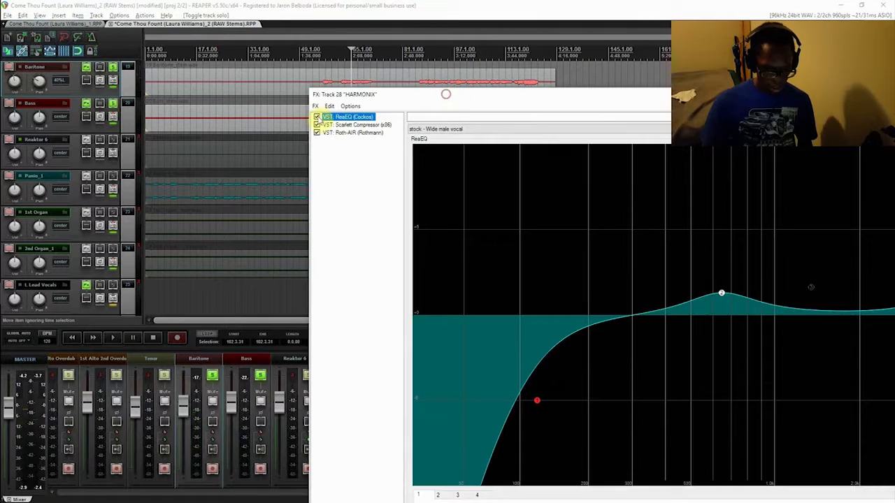
click(316, 116)
key(space)
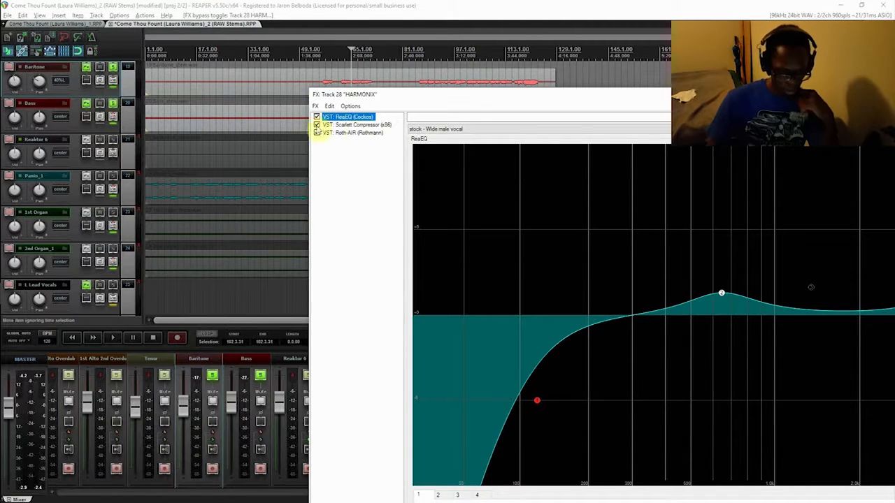
drag(455, 98, 296, 100)
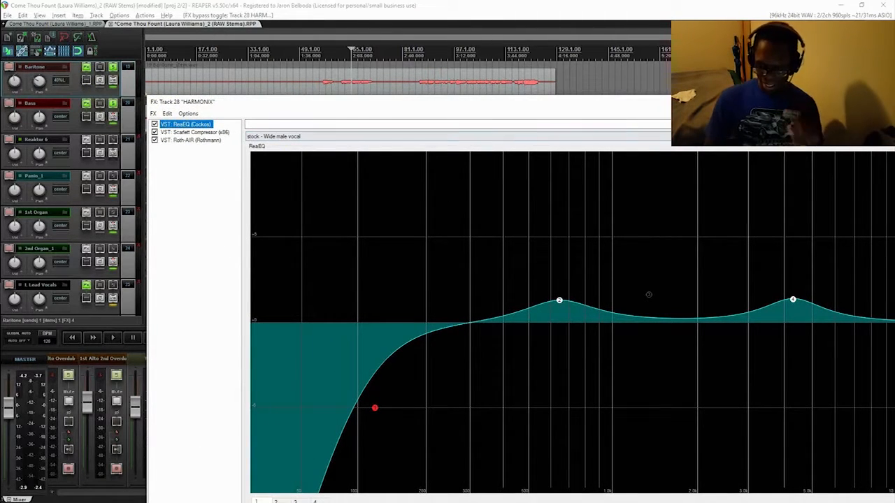
drag(714, 104, 520, 139)
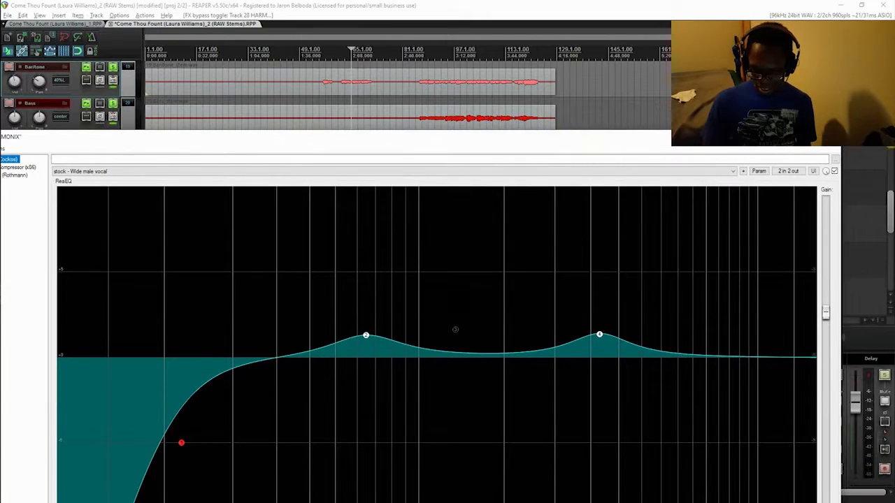
click(841, 150)
- Open the FX chains of the Baritone and Tenor tracks to review their plug-ins, and close both
drag(889, 206, 889, 189)
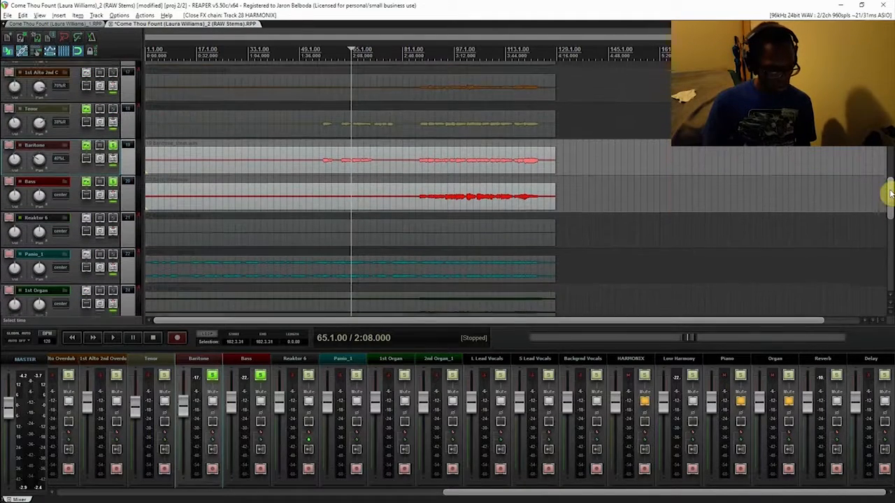
click(90, 149)
drag(79, 117, 239, 120)
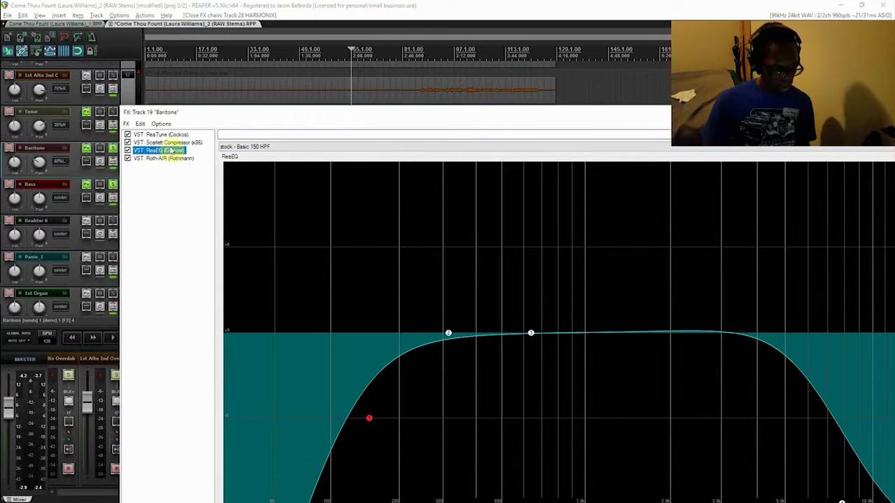
click(87, 111)
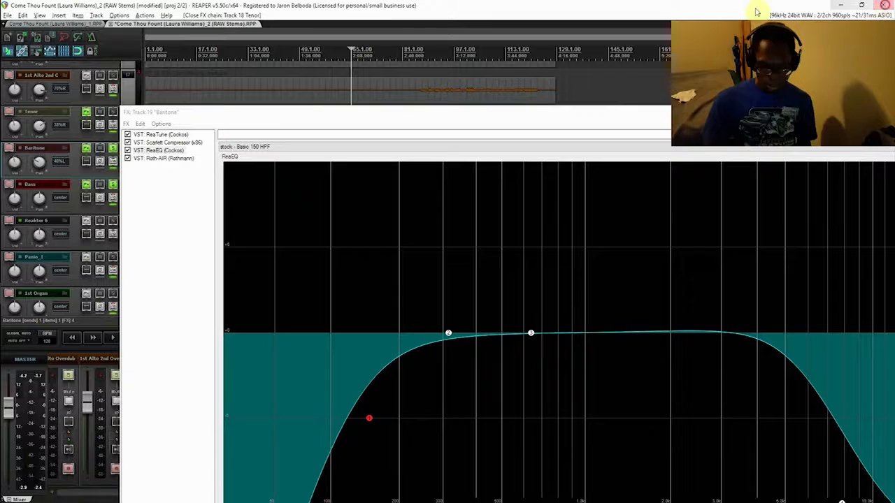
click(886, 7)
drag(747, 120, 575, 146)
click(838, 149)
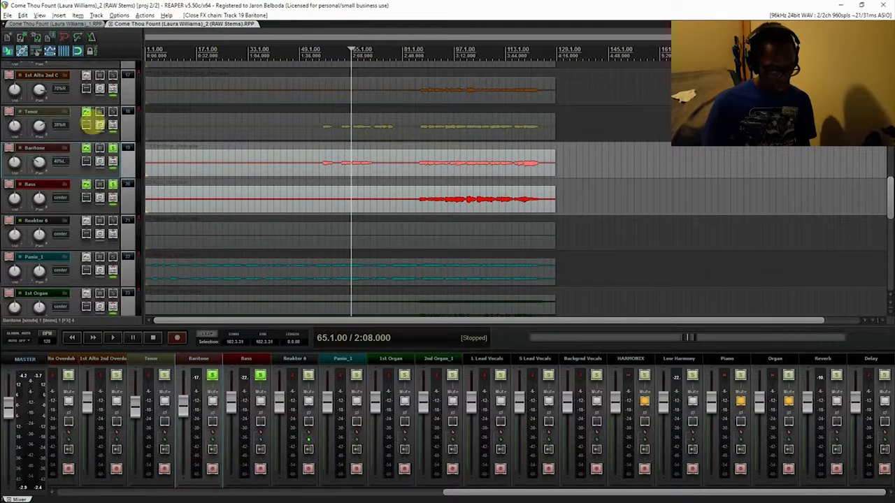
- Clear the solos on Baritone and Bass and audition the full mix from bar 65
click(112, 147)
click(113, 182)
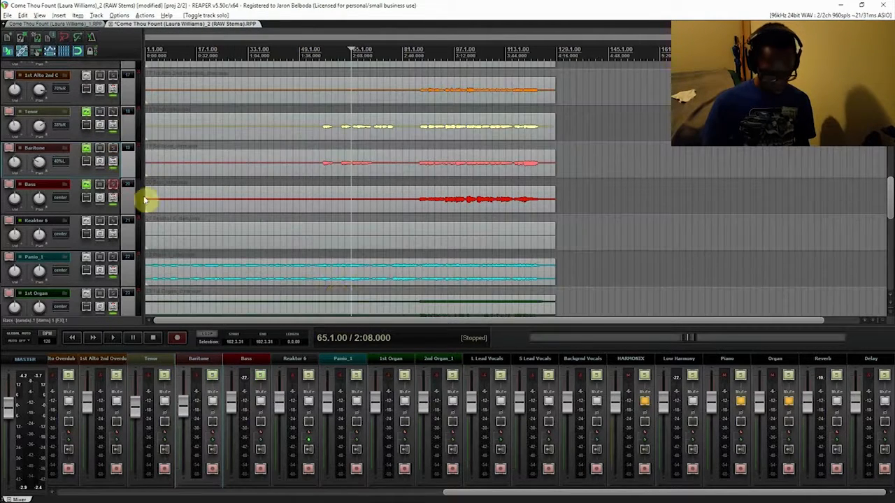
click(319, 56)
click(352, 65)
key(space)
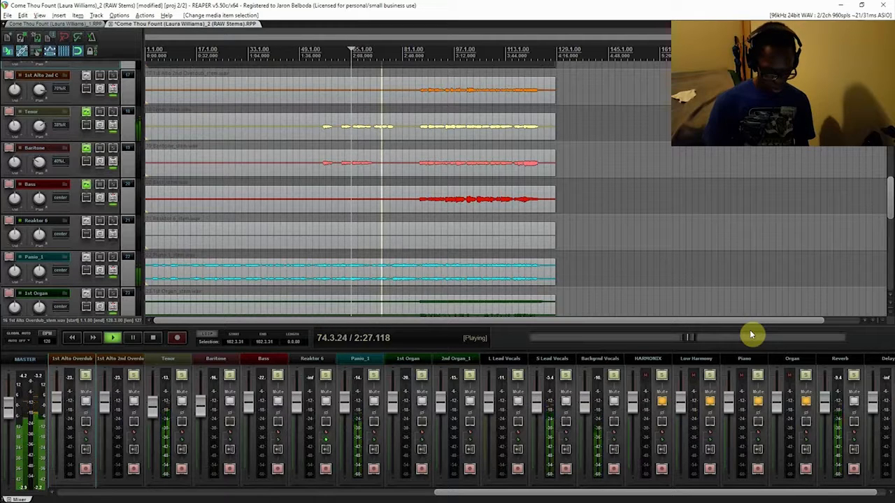
key(space)
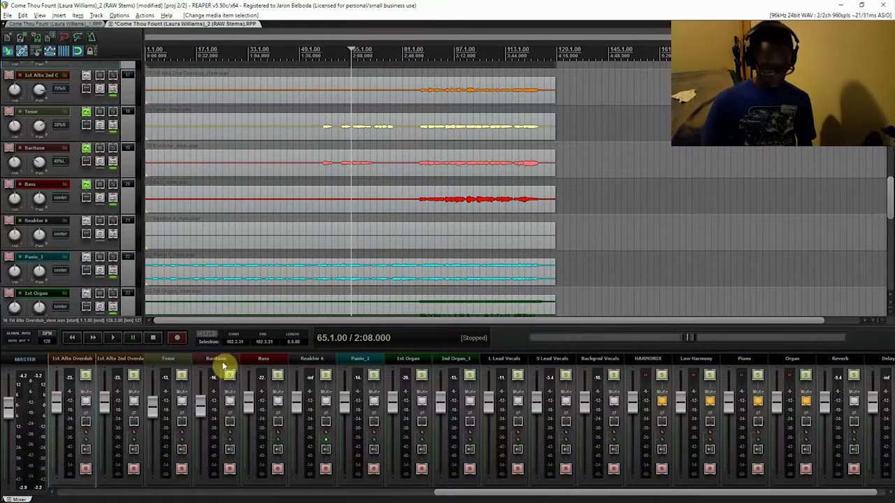
- Place the play position at bar 87, unmute the Low Harmony bus, and enable its effects with the FX chain open
click(371, 108)
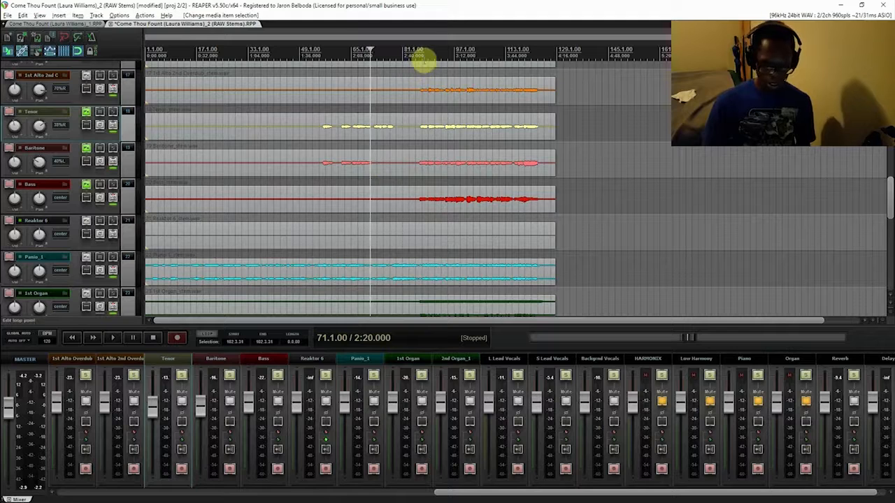
click(422, 62)
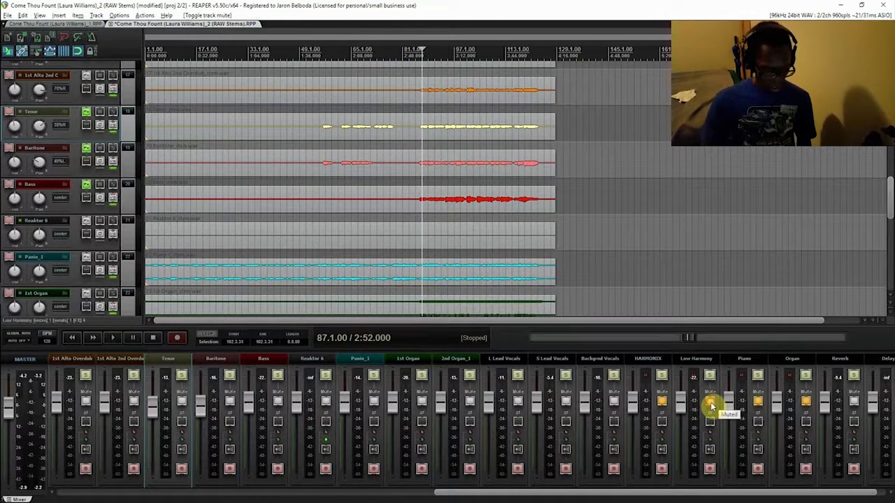
click(710, 404)
drag(890, 183, 886, 252)
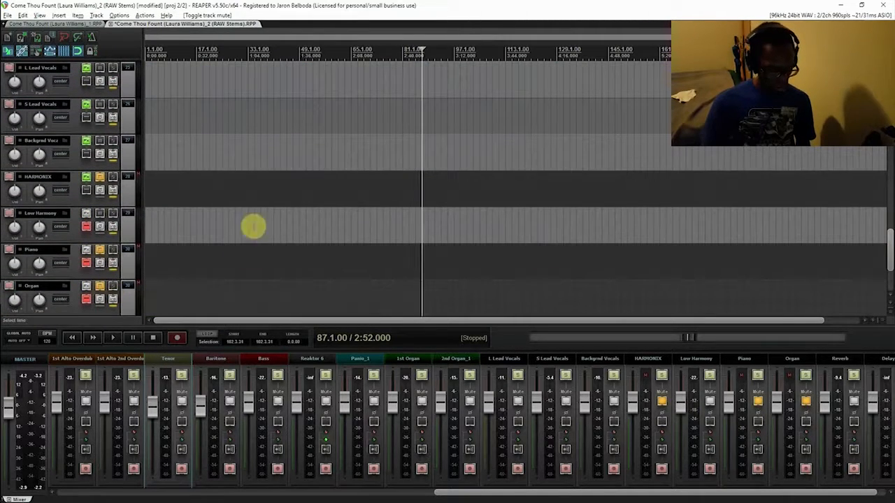
click(87, 228)
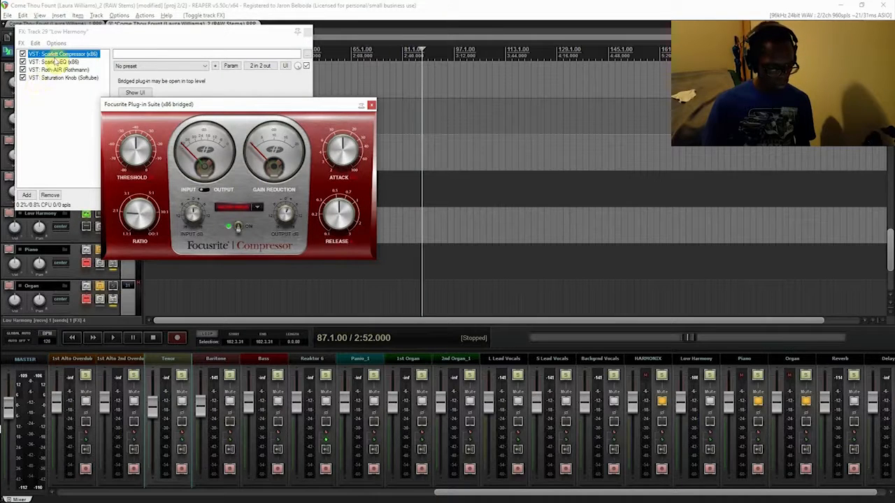
- Examine the Low Harmony bus's Scarlett Compressor and Scarlett EQ settings, and save the project with the FX chain closed
click(371, 106)
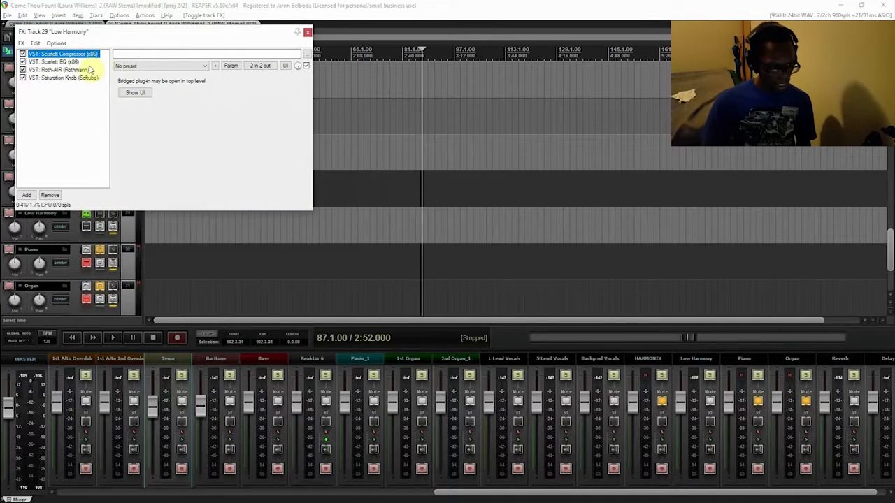
click(70, 61)
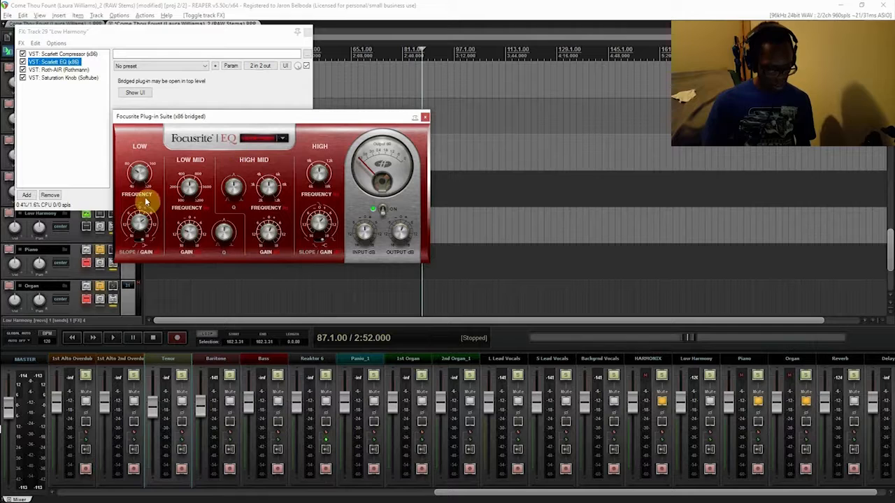
click(425, 119)
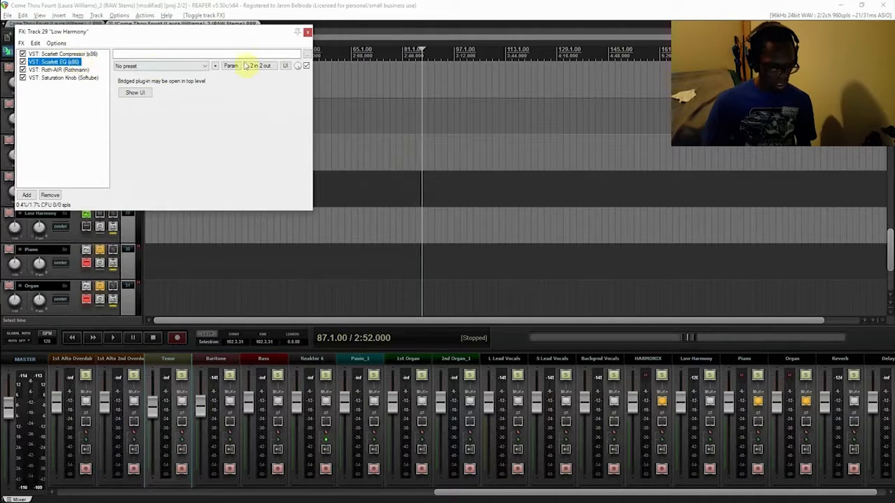
click(308, 32)
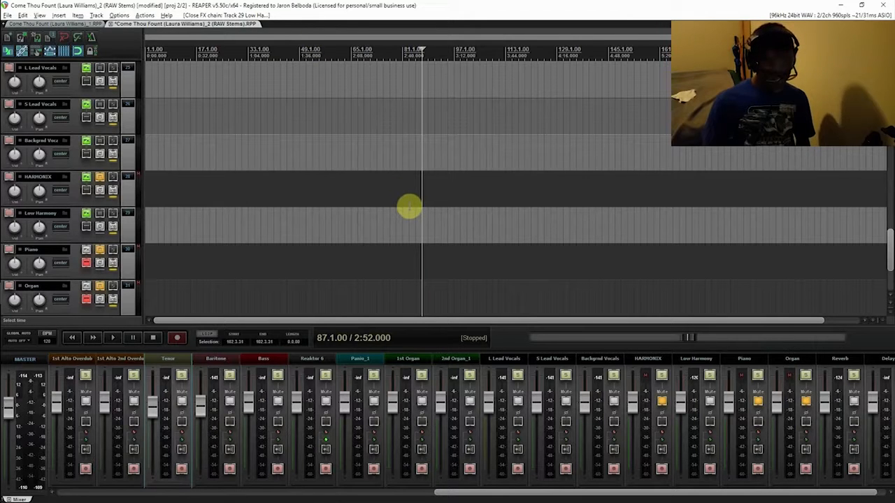
key(ctrl+s)
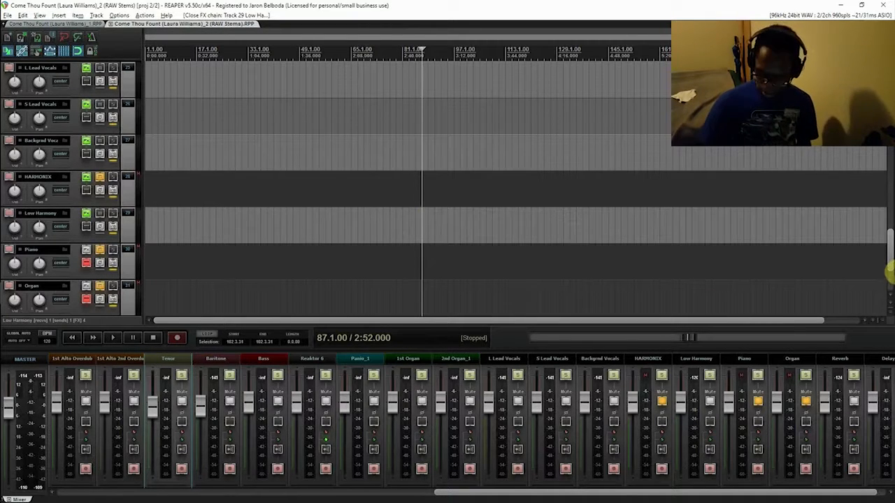
- Audition the mix from bar 85 with the Low Harmony bus and its effects active
drag(889, 265, 888, 200)
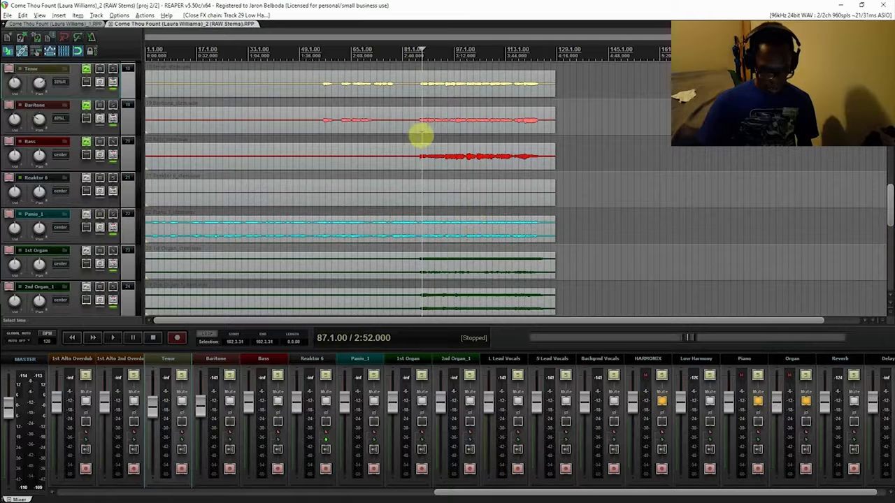
click(416, 138)
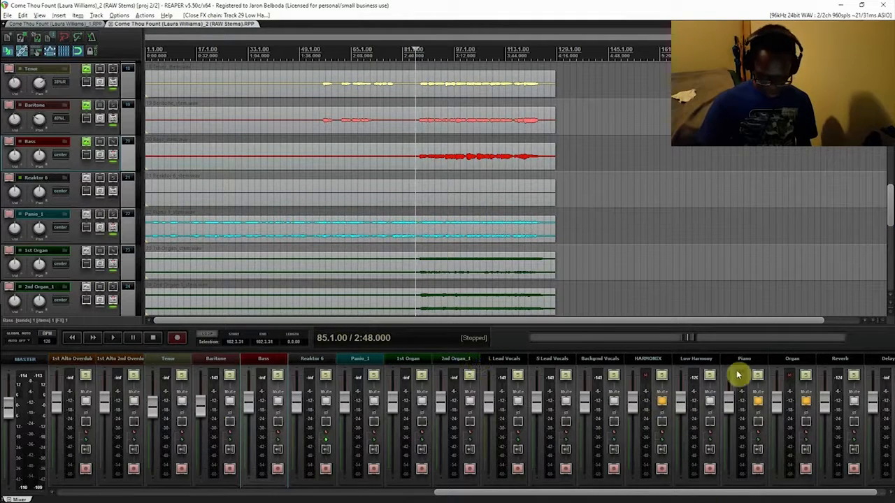
click(702, 369)
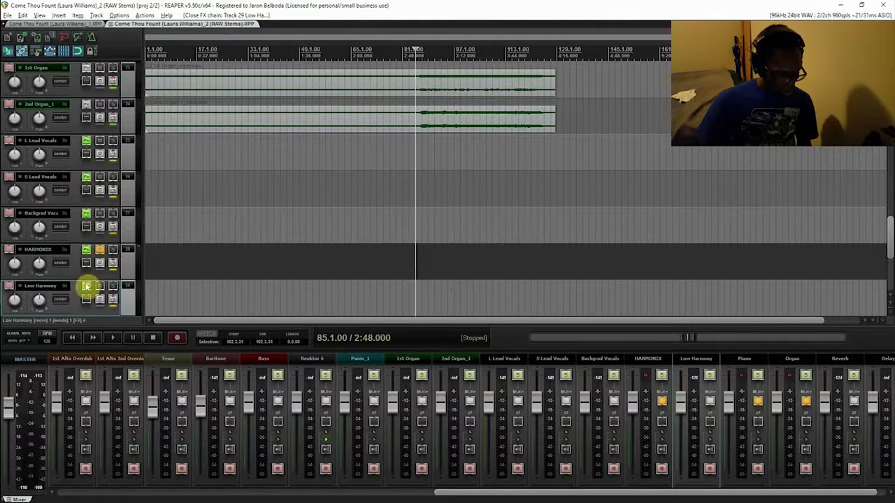
key(space)
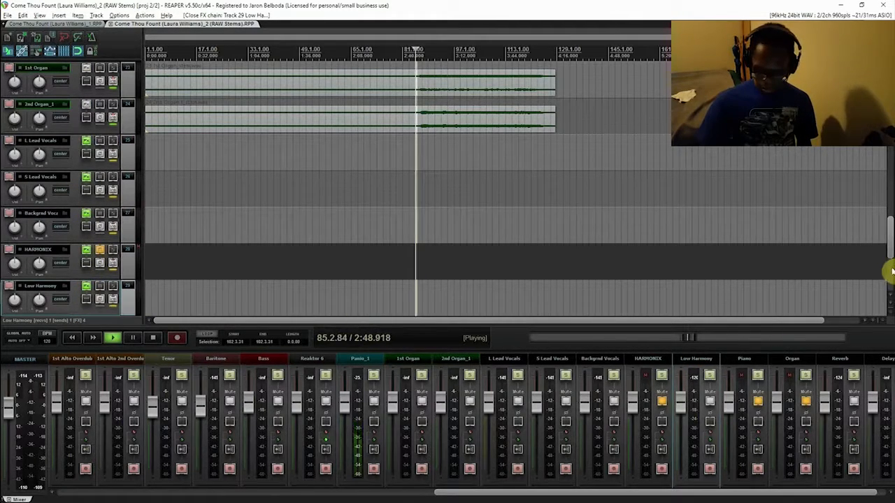
drag(889, 246, 889, 210)
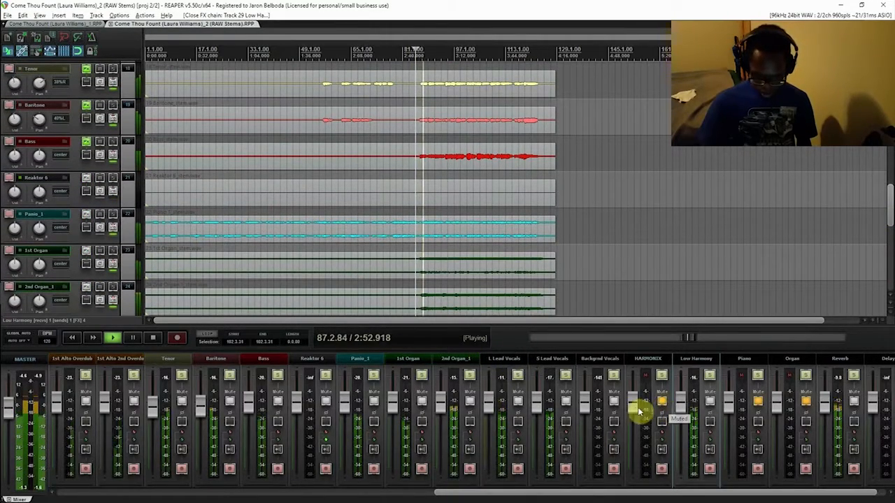
key(space)
- Mute the L Lead Vocals and S Lead Vocals buses and play from bar 85 with the Low Harmony effects disabled
click(518, 401)
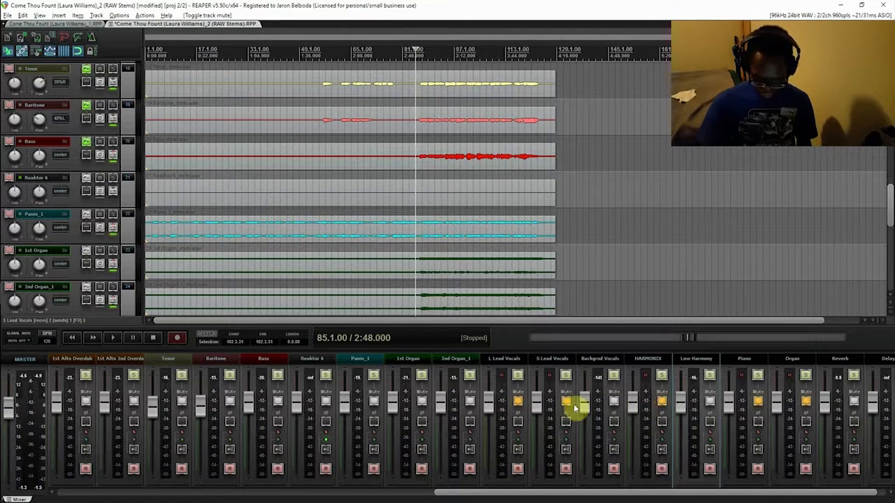
click(699, 358)
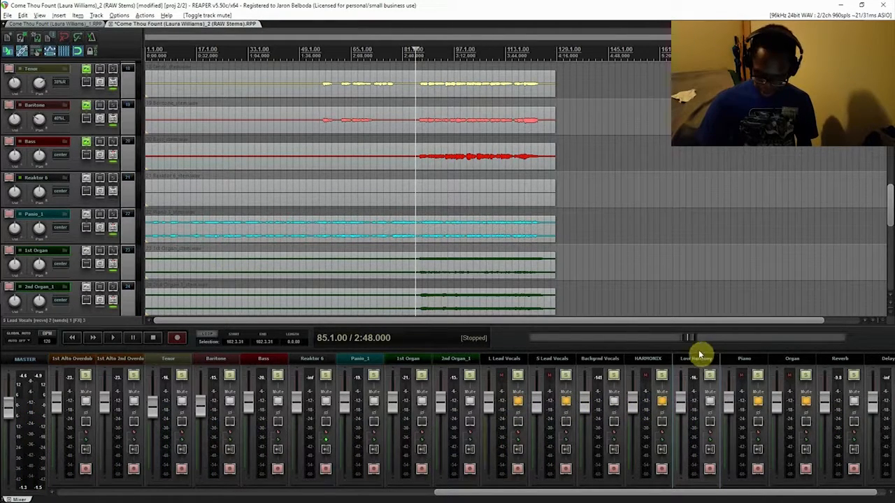
scroll(813, 307, down, 5)
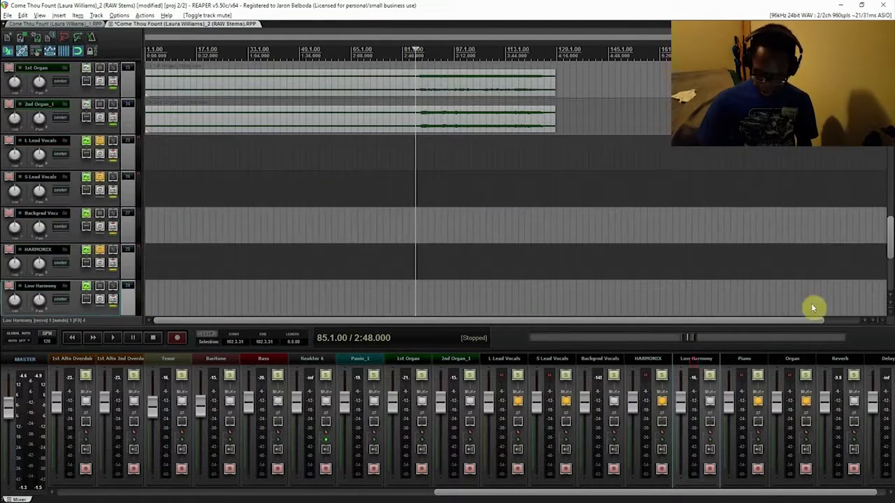
click(86, 299)
key(space)
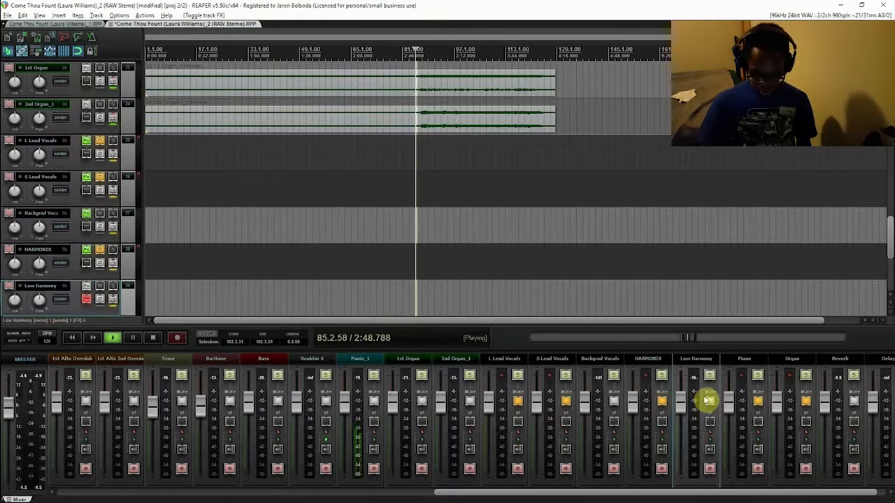
- Unmute the HARMONIX bus during playback and switch the Low Harmony effects on and off to compare the sound
click(663, 402)
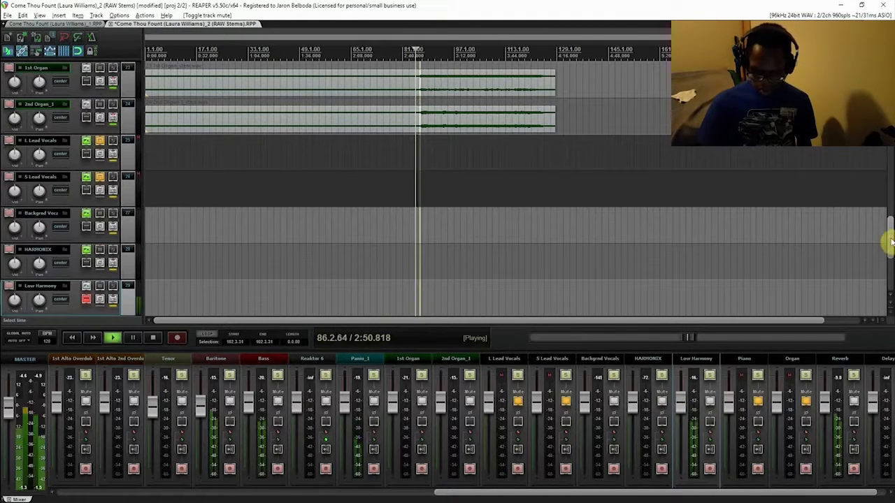
scroll(889, 200, up, 5)
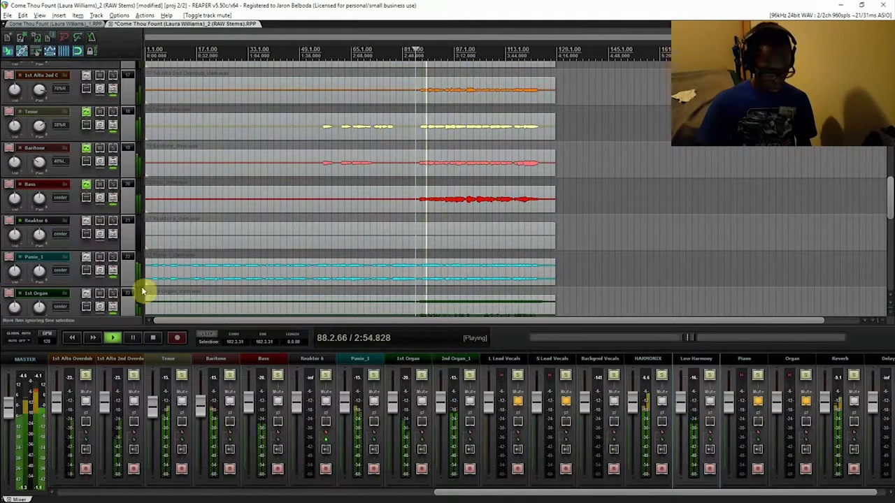
click(703, 360)
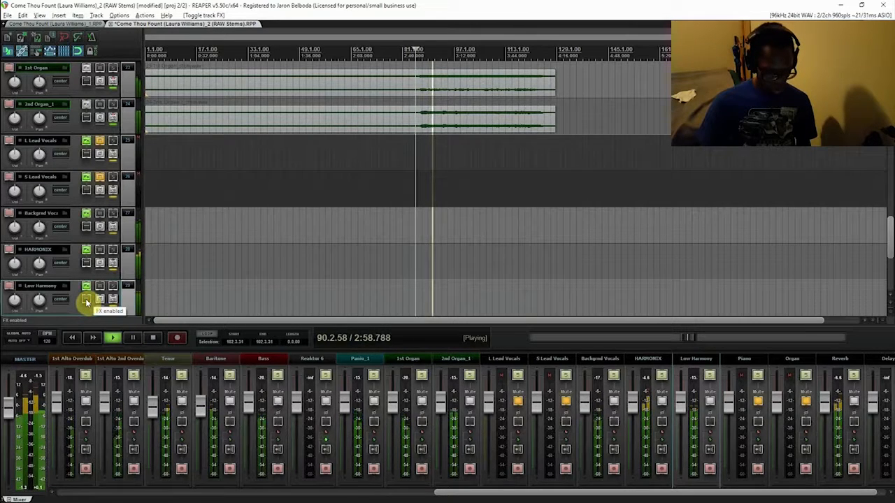
click(85, 298)
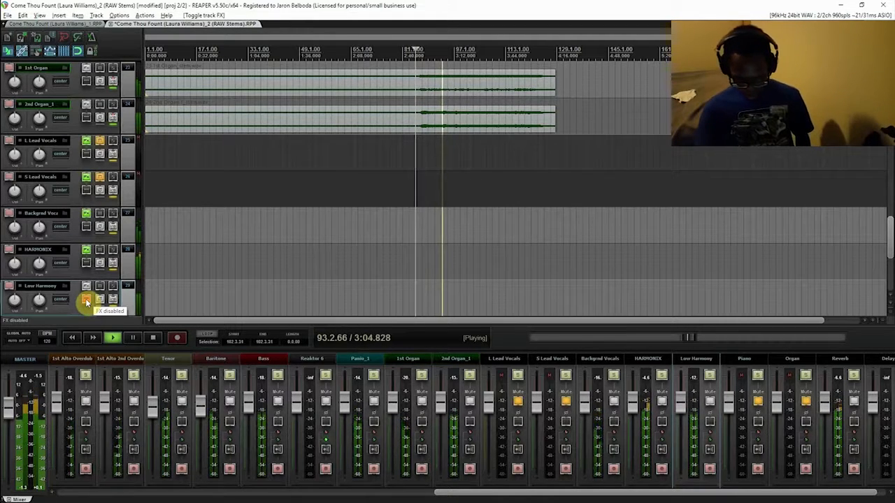
- Stop playback, re-enable the Low Harmony bus's effects and play the mix again from bar 85
key(space)
click(85, 298)
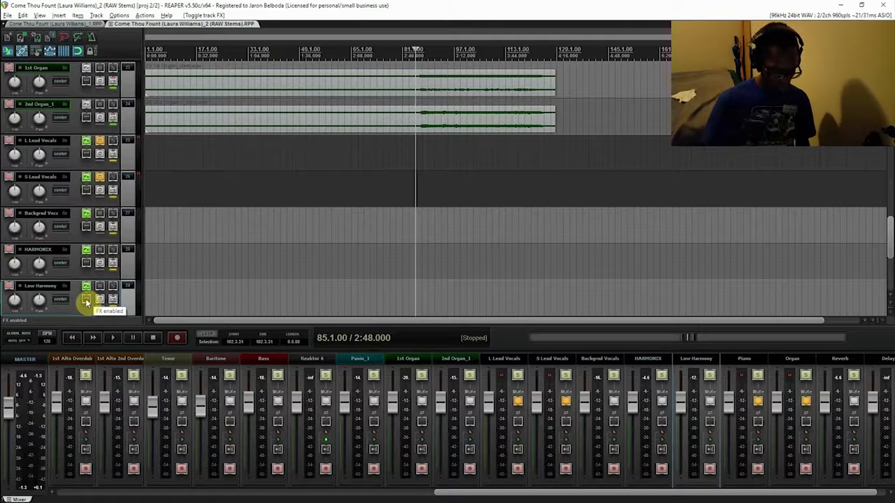
key(space)
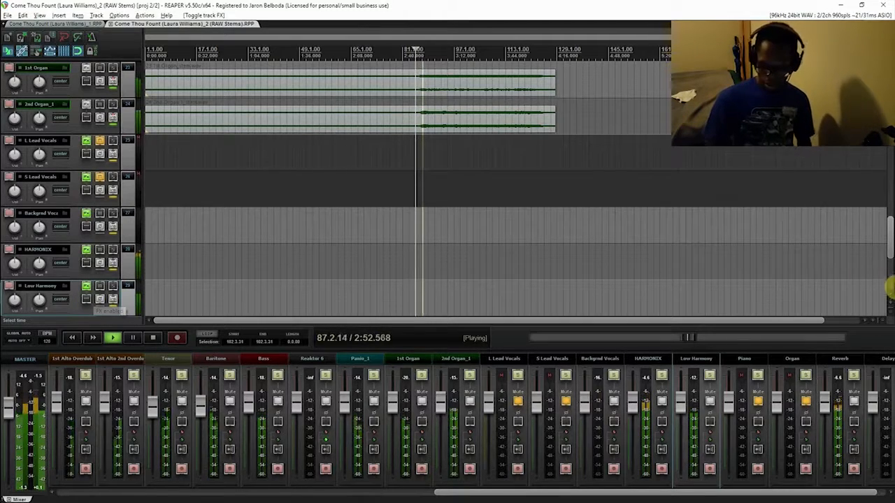
- Unmute the S Lead Vocals and L Lead Vocals buses while the mix keeps playing
scroll(888, 205, up, 6)
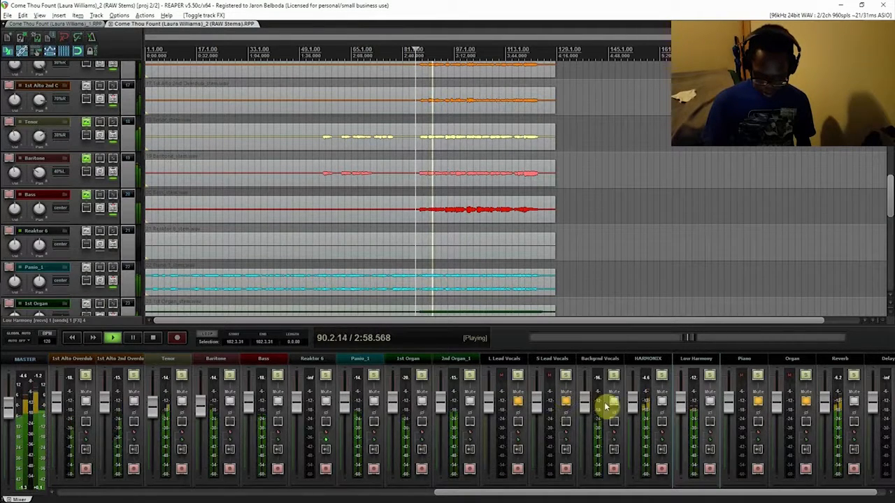
click(566, 404)
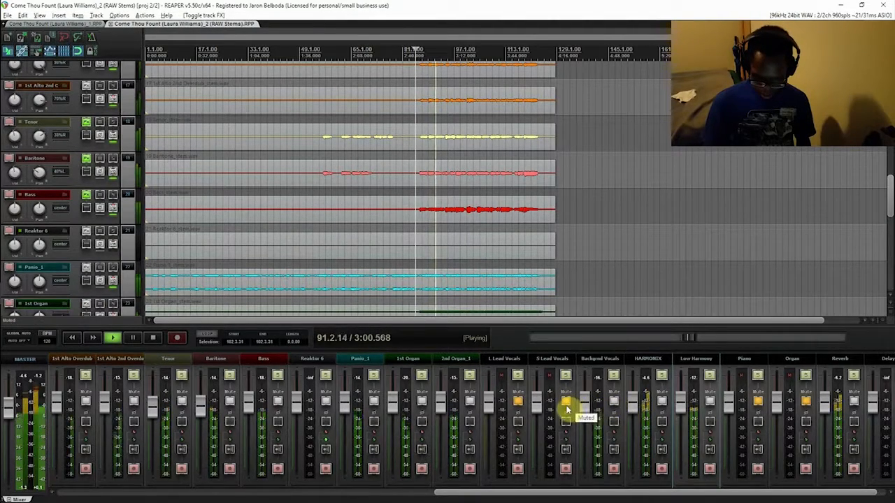
click(565, 403)
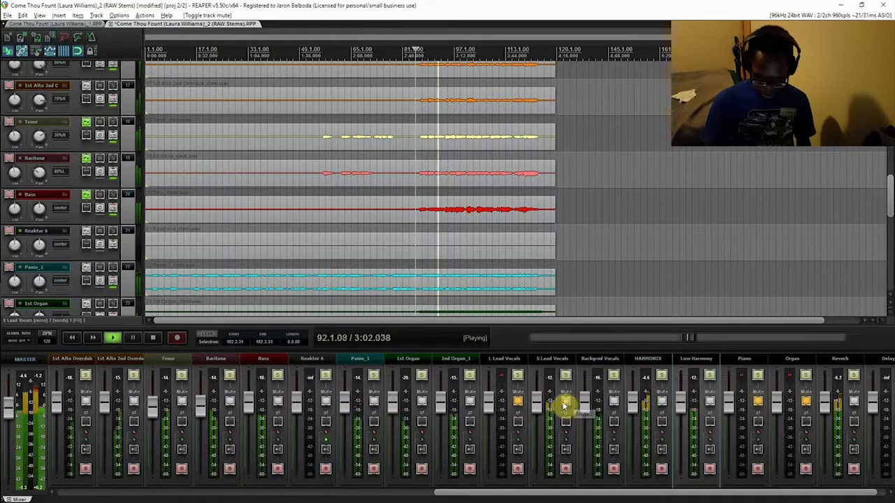
click(518, 403)
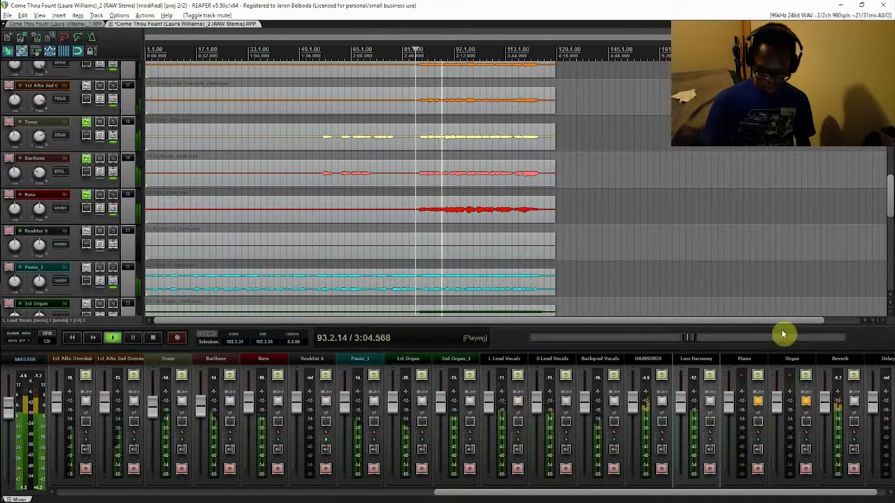